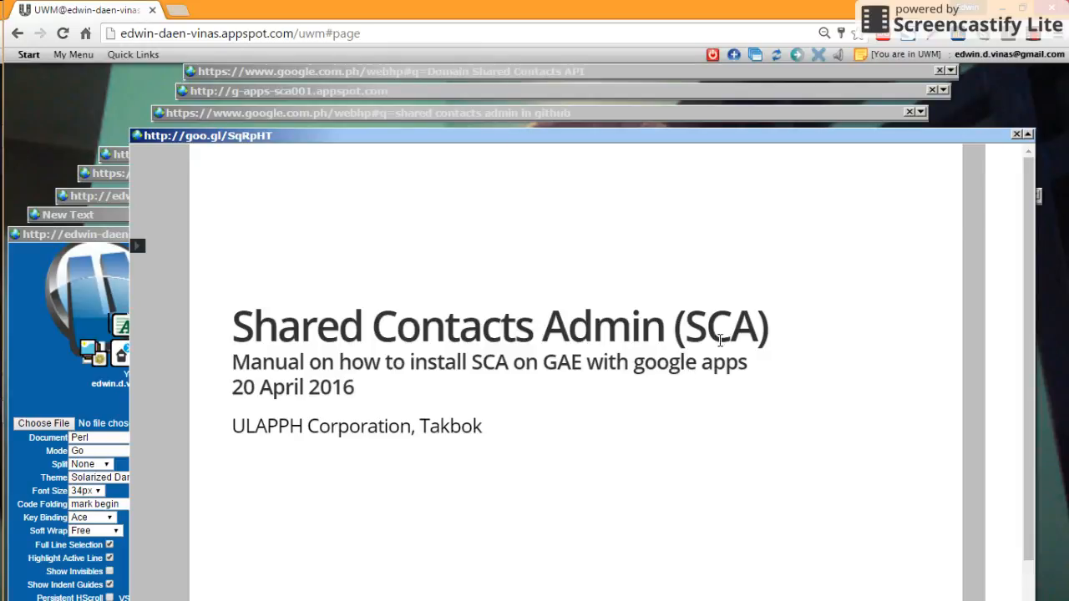
- Collapse the installation manual window and open the admin user's account page in the apps.google.com window
left_click(1027, 136)
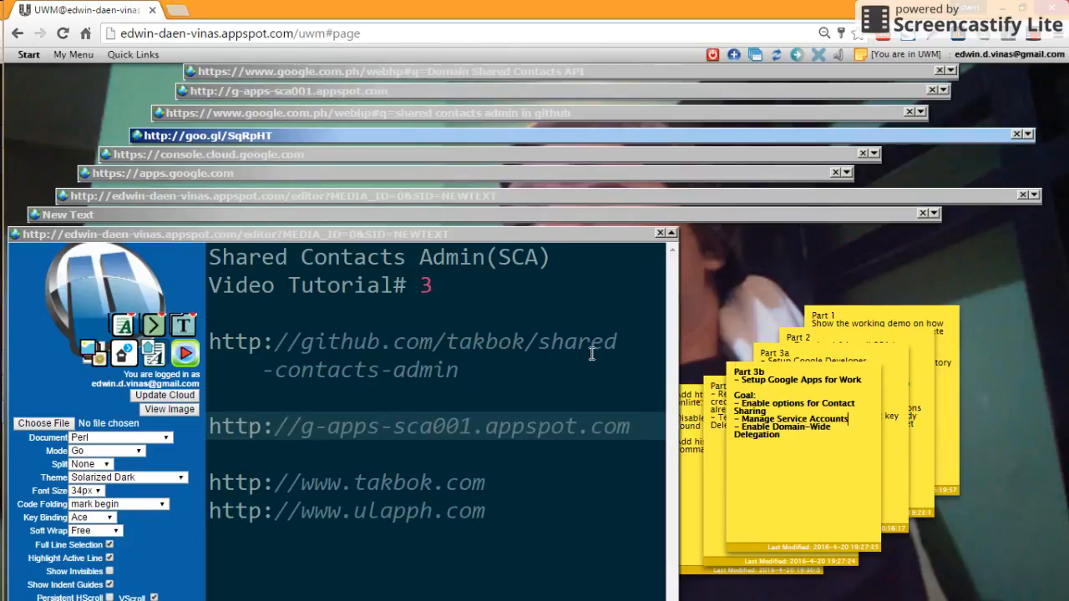
left_click(217, 170)
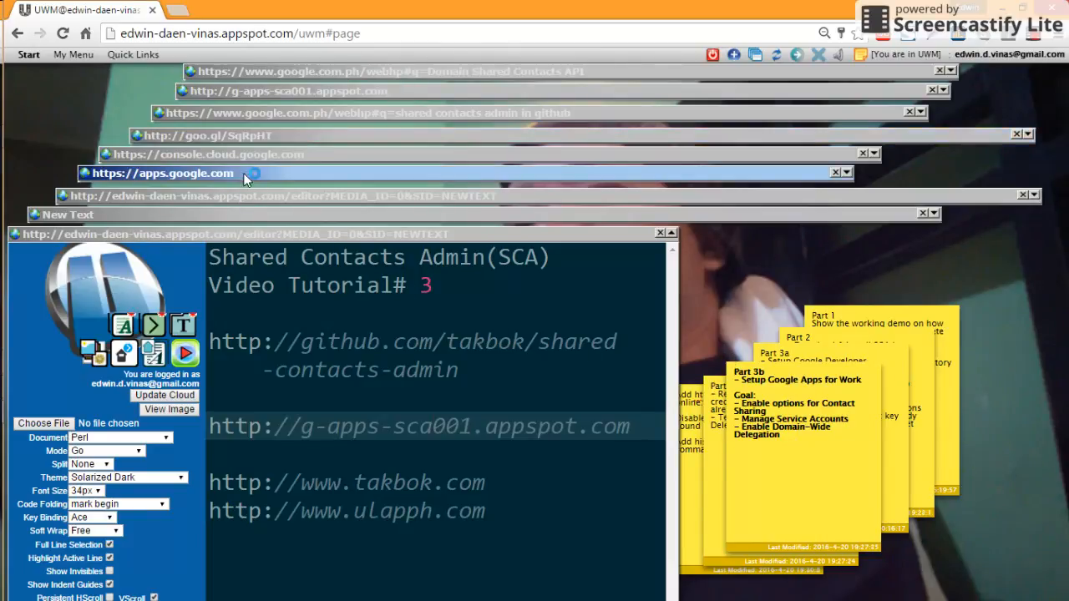
left_click(845, 174)
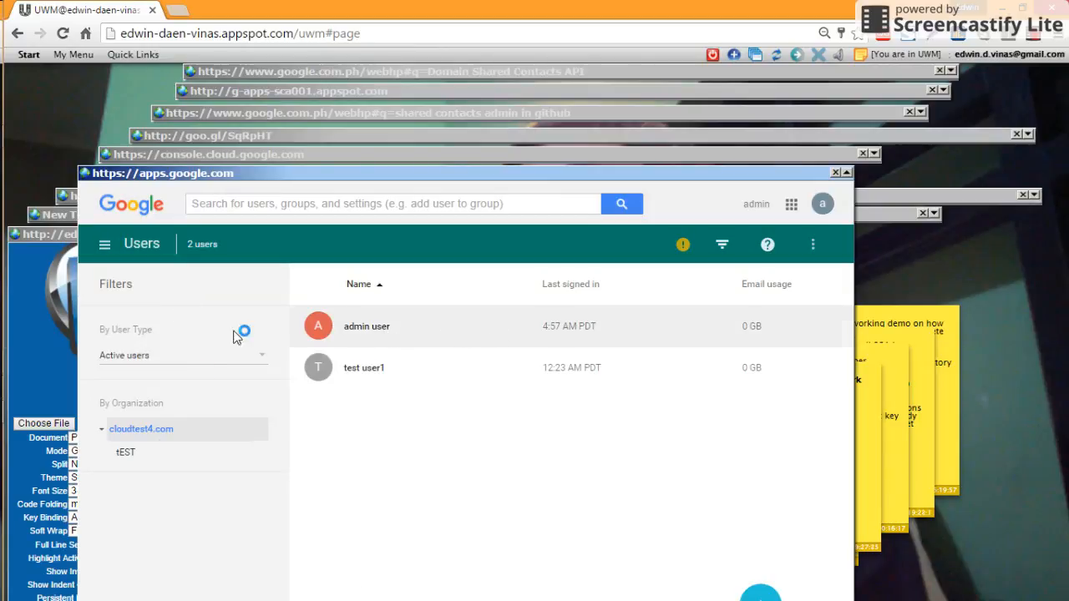
left_click(370, 370)
left_click(359, 330)
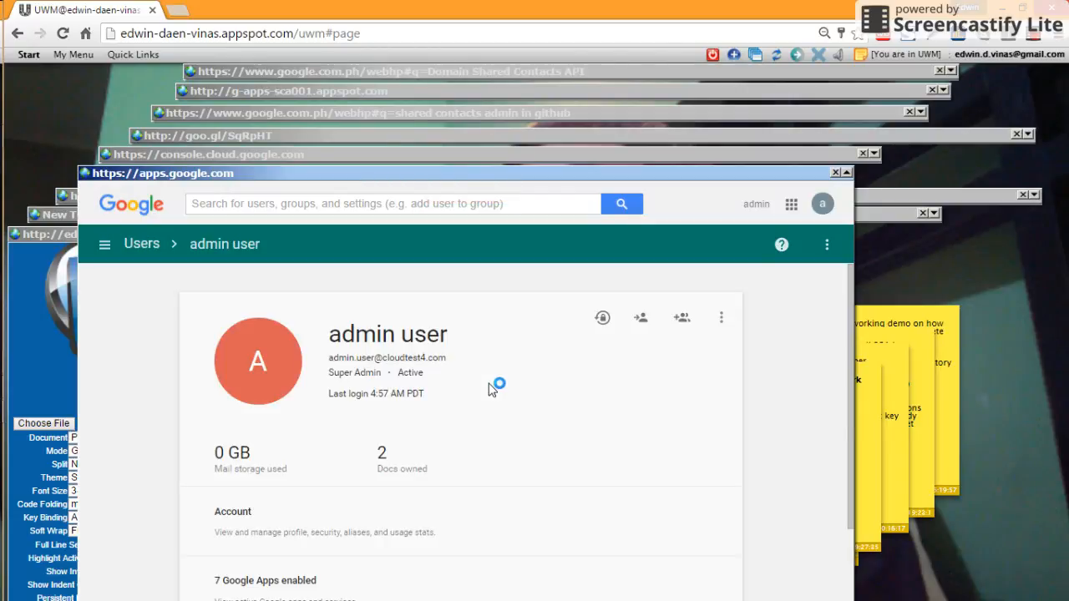
- Open the Contacts service from the admin user's enabled Google Apps and go to its advanced settings
scroll(492, 389, "down", 2)
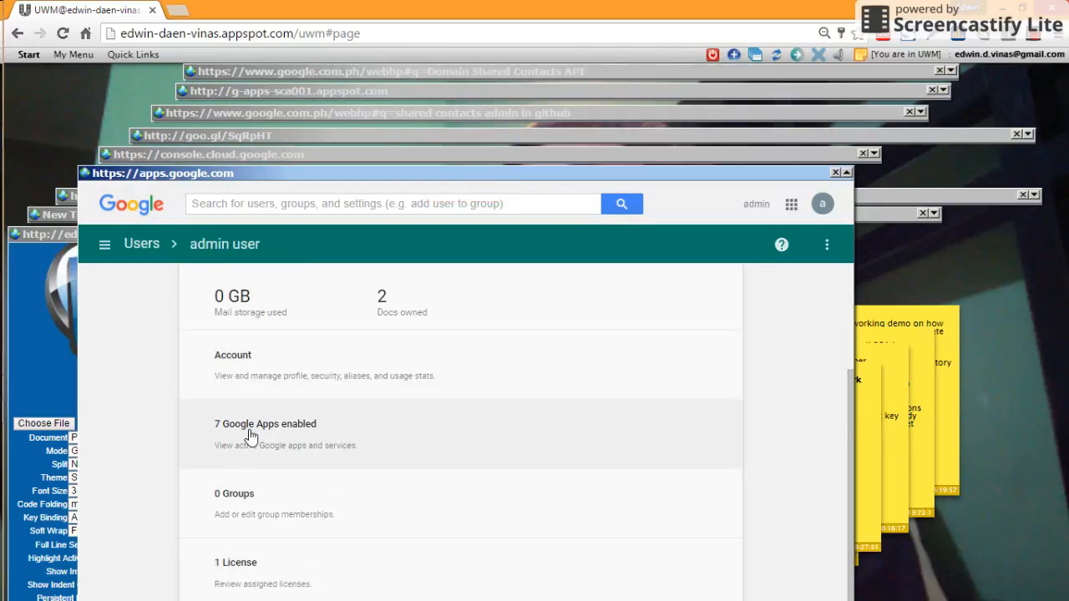
left_click(323, 437)
scroll(396, 420, "down", 1)
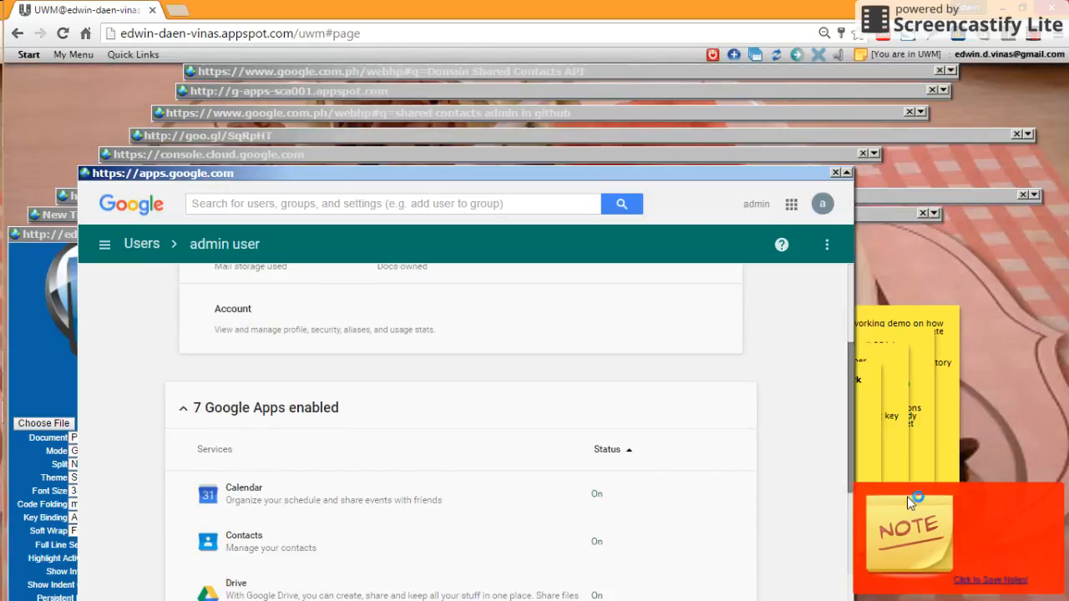
scroll(265, 526, "down", 1)
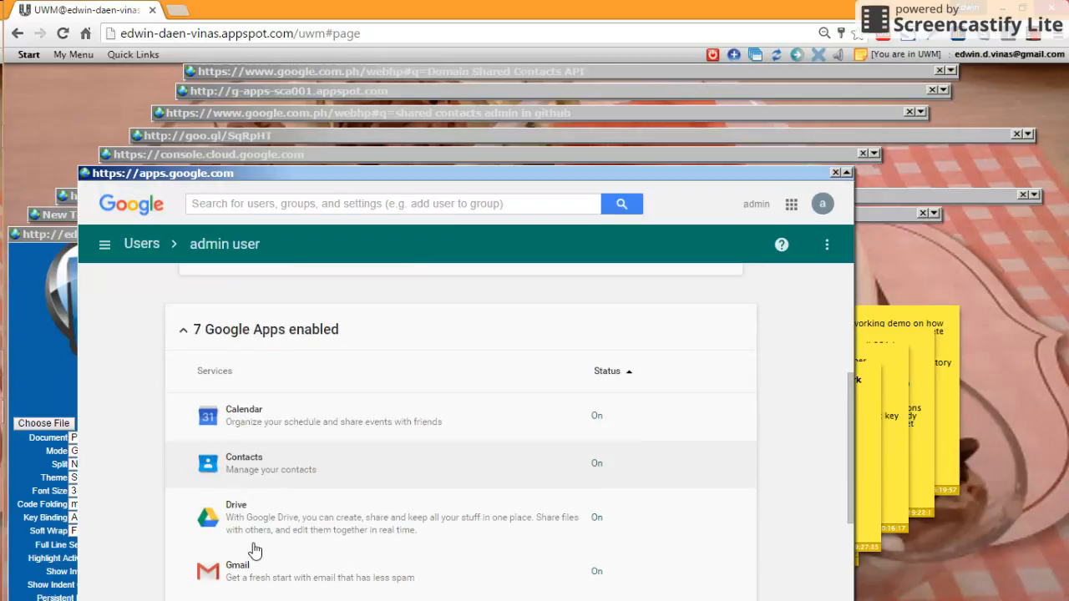
left_click(252, 474)
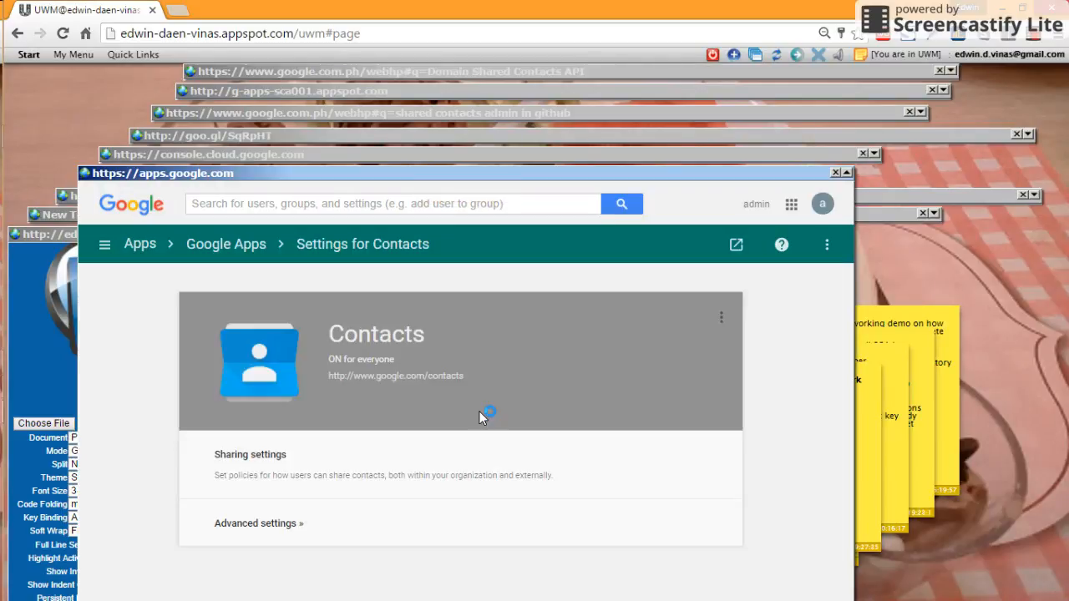
left_click(232, 477)
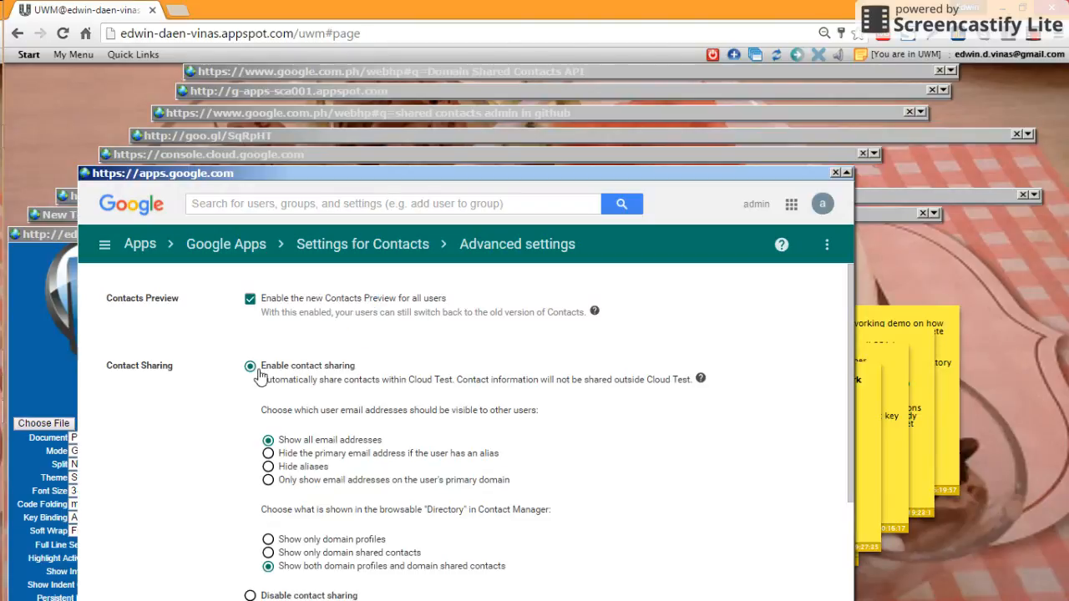
- Review the Contact Sharing, browsable Directory and External Directory Sharing options in the Contacts advanced settings
left_click(322, 368)
scroll(286, 501, "down", 1)
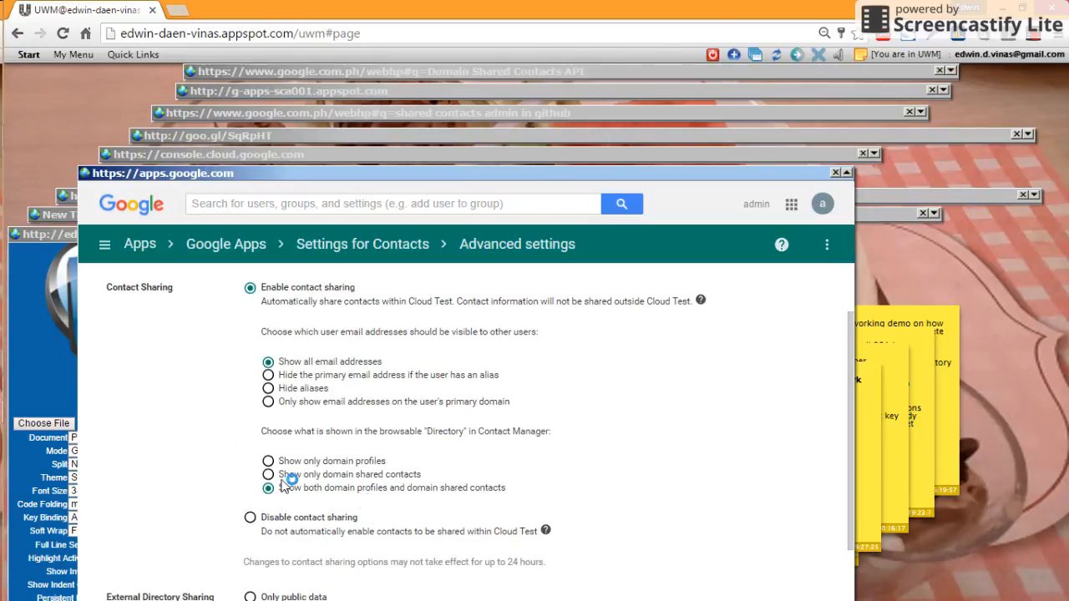
left_click(237, 481)
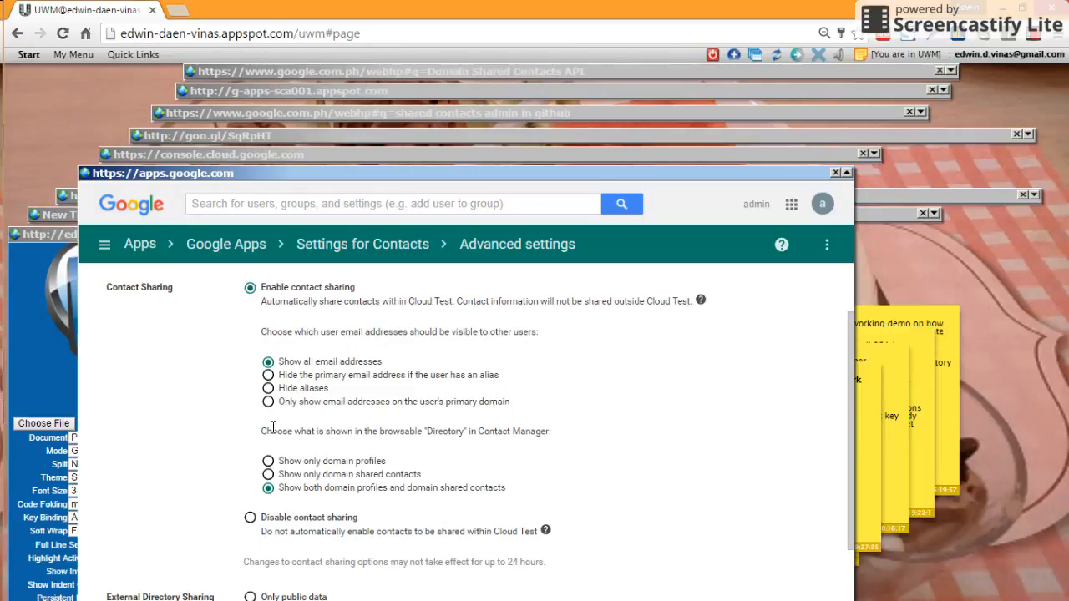
scroll(255, 493, "down", 2)
left_click(248, 495)
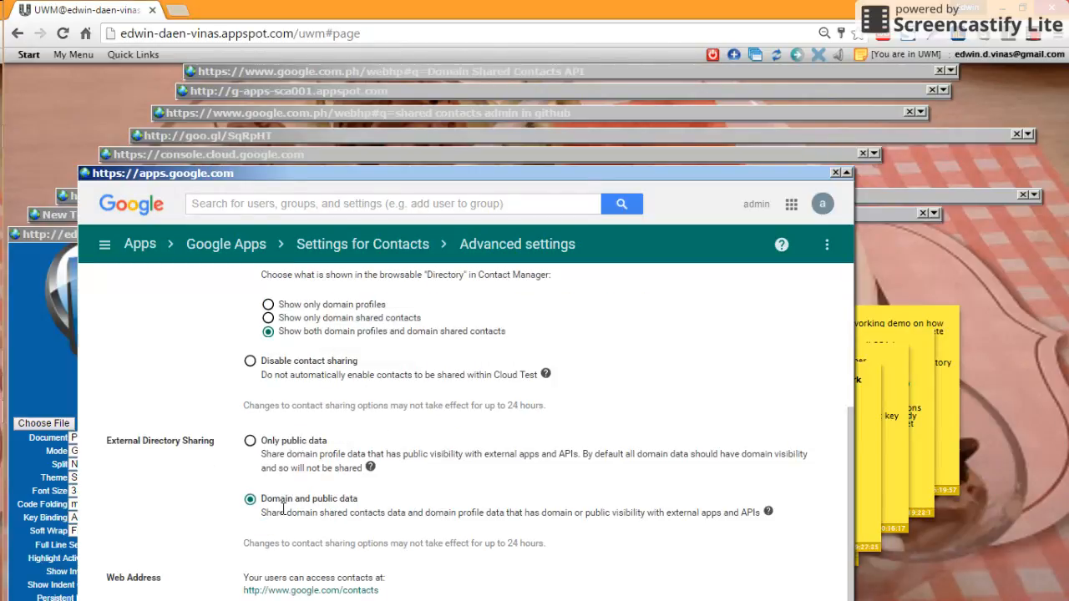
left_click(360, 504)
scroll(184, 499, "down", 1)
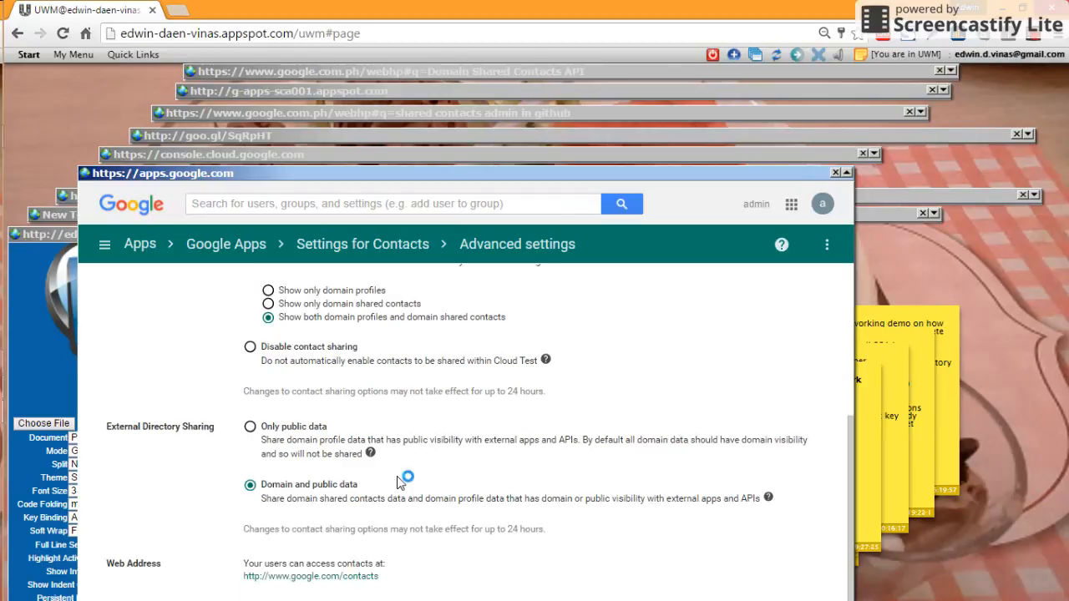
scroll(190, 439, "up", 3)
left_click(201, 443)
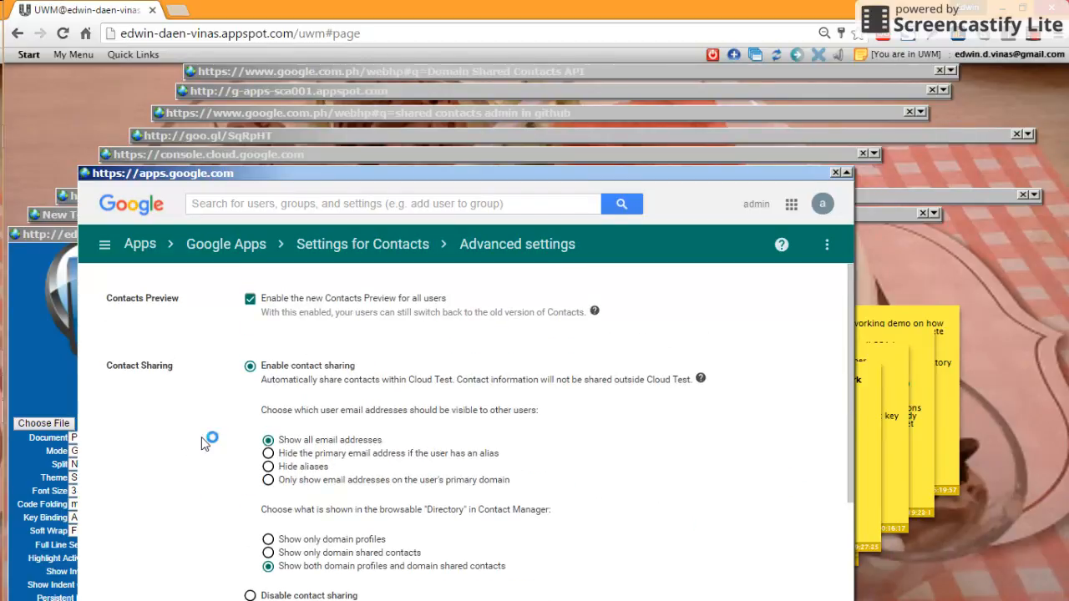
left_click(104, 245)
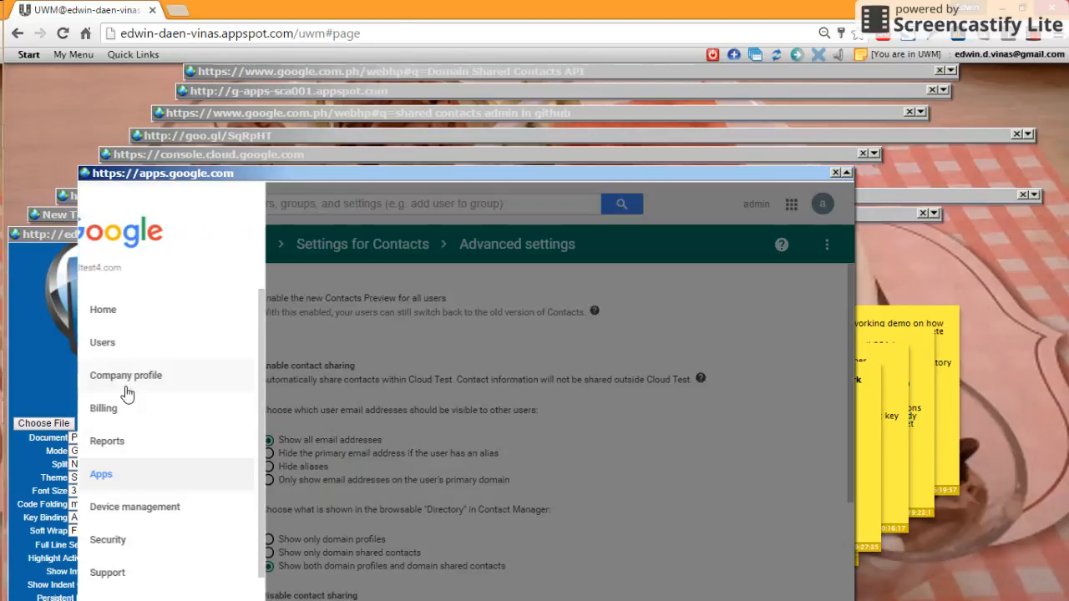
left_click(139, 311)
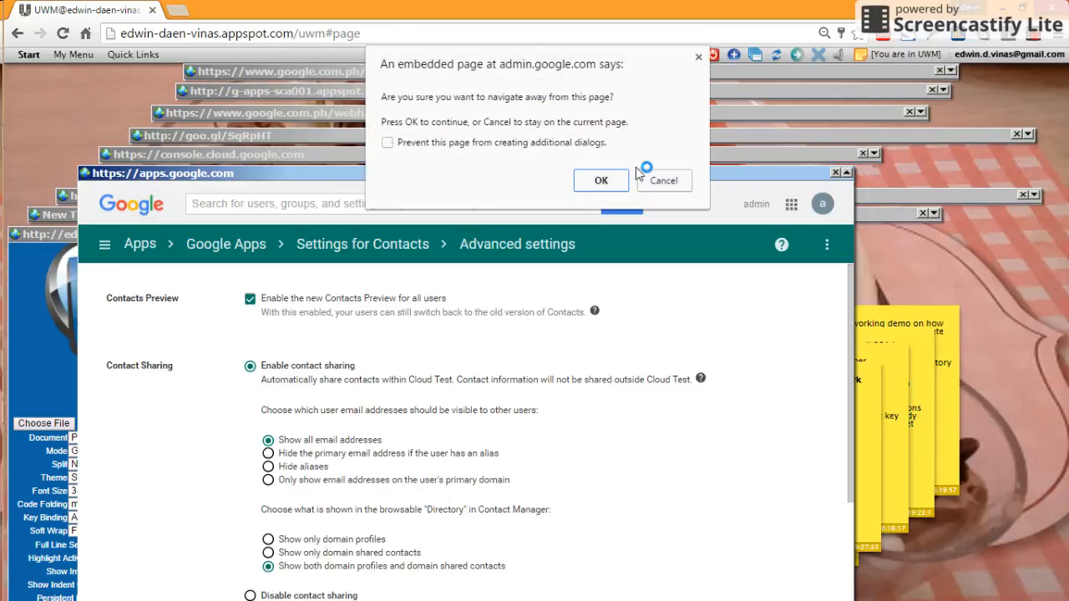
left_click(658, 183)
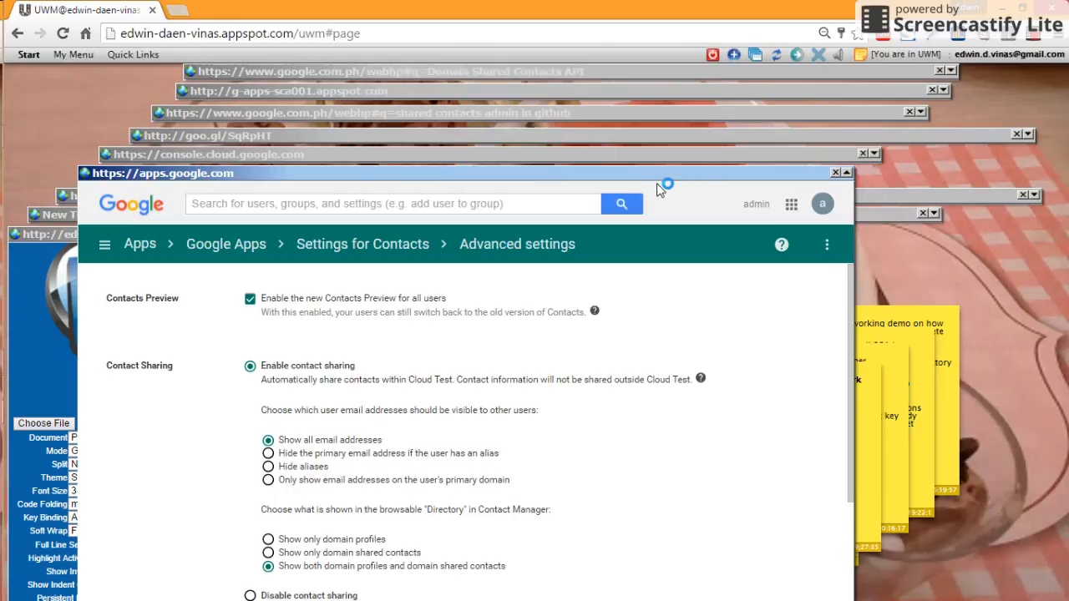
- Leave the Contacts advanced settings for the admin console's Home page, agreeing to navigate away
left_click(98, 248)
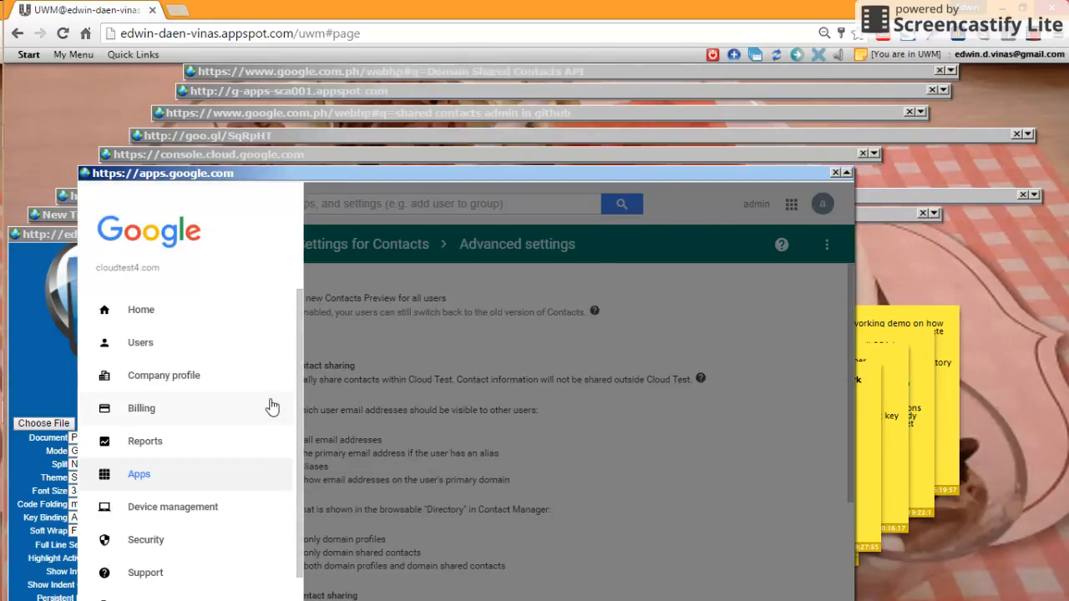
left_click(138, 311)
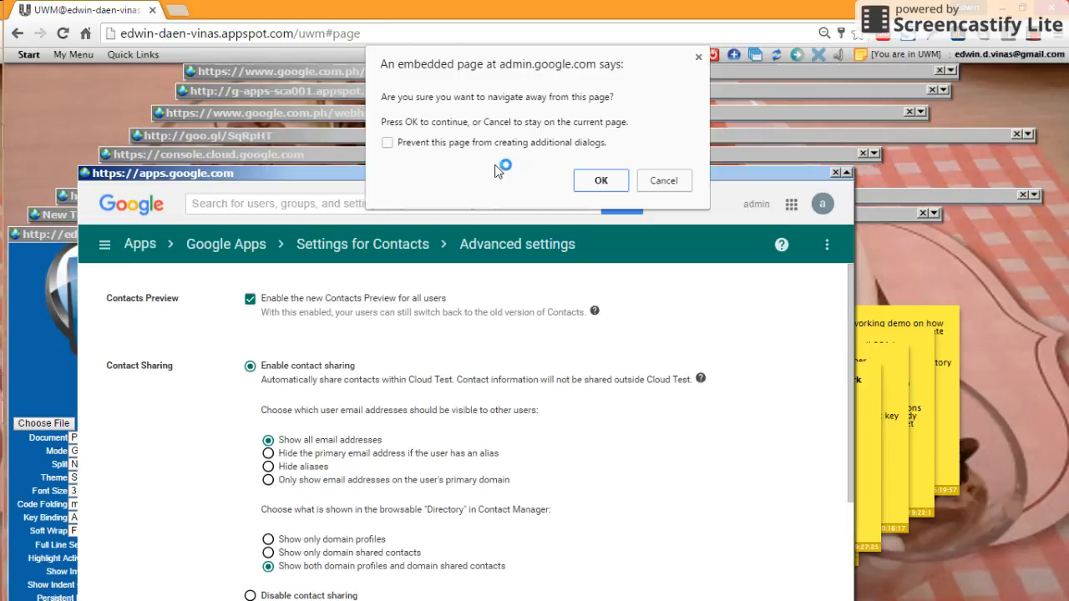
left_click(598, 181)
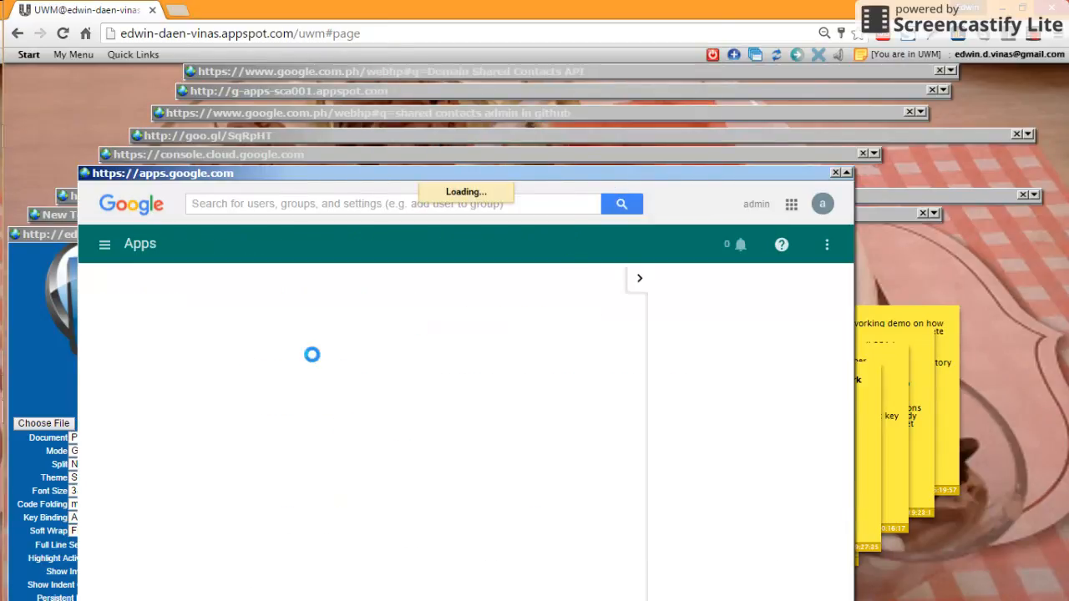
- Collapse the apps.google.com window and expand the console.cloud.google.com window
left_click(845, 173)
left_click(282, 157)
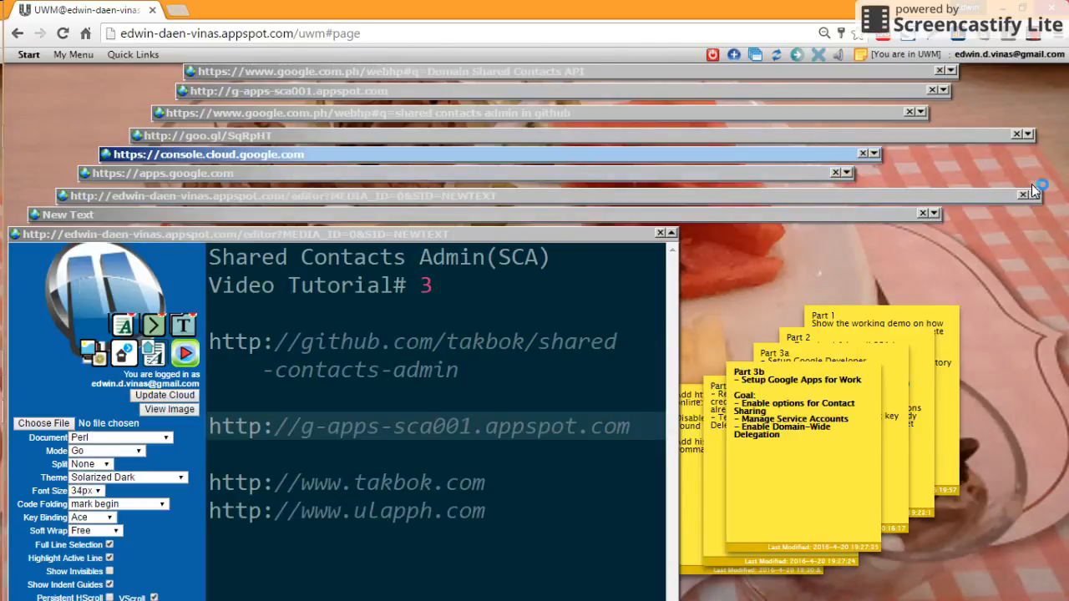
left_click(874, 155)
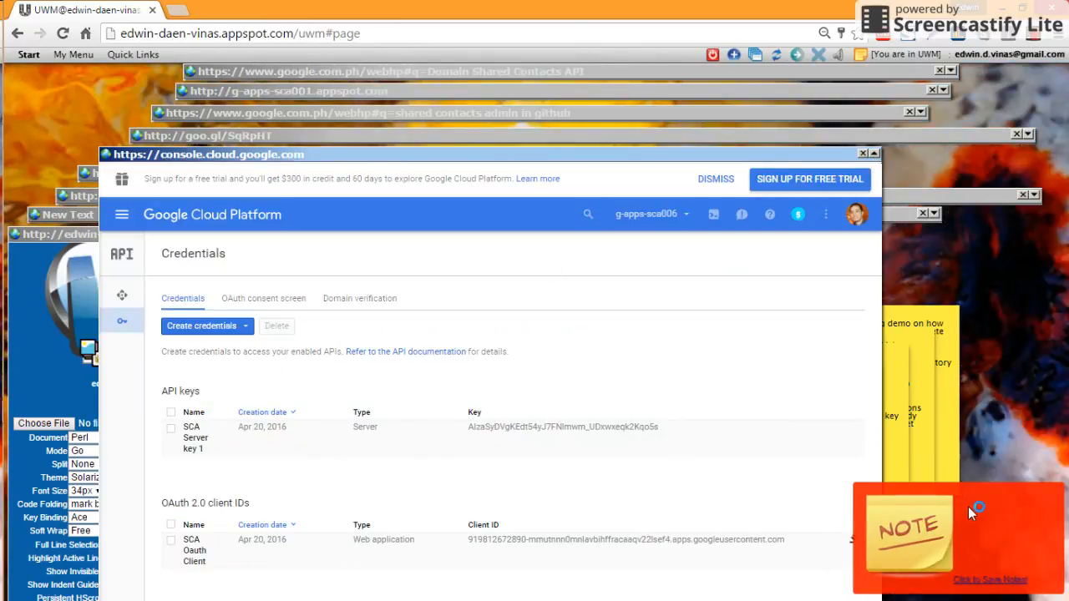
- Create a JSON service account key for the App Engine default service account, and dismiss the private key notice and the downloads bar
left_click(242, 329)
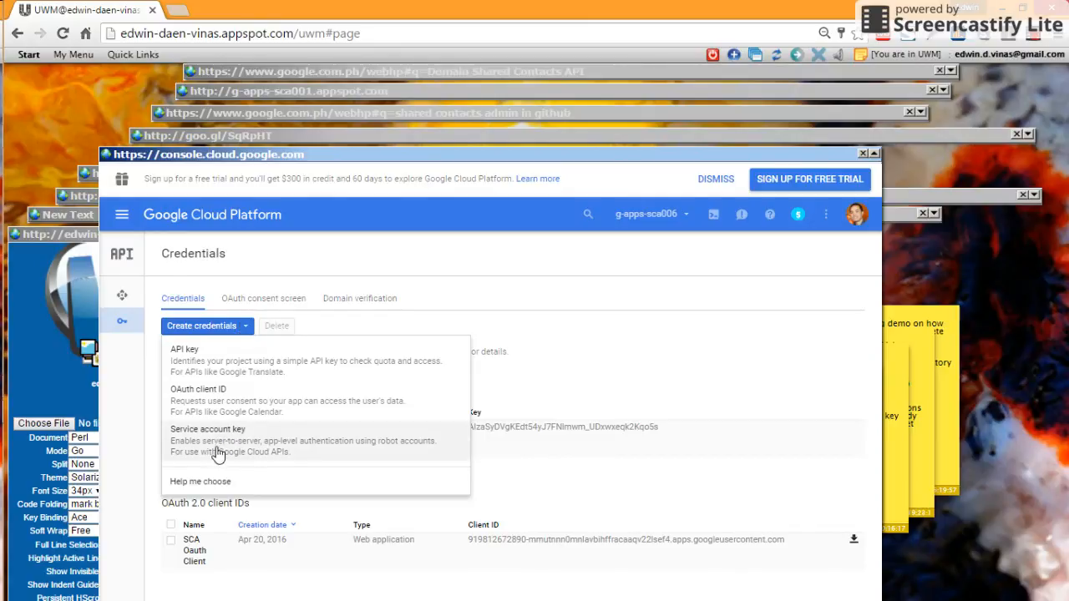
left_click(250, 442)
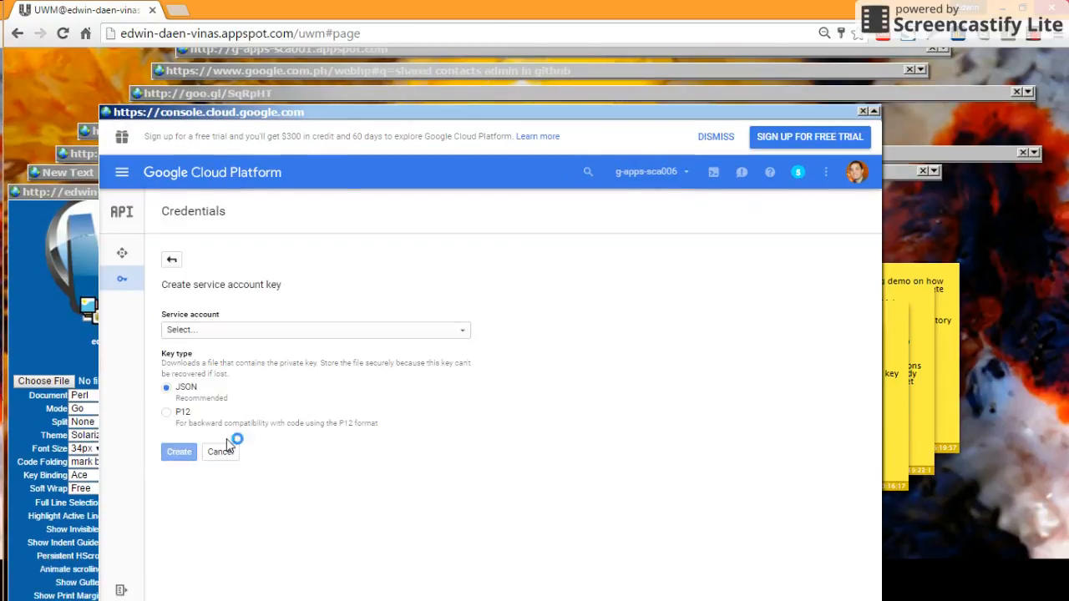
left_click(203, 331)
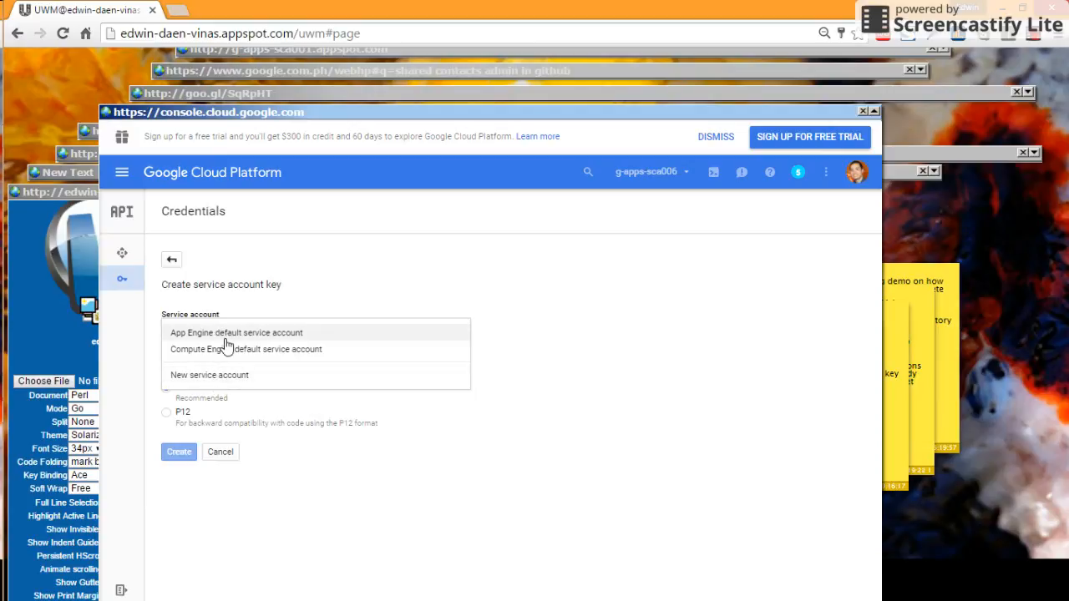
left_click(231, 336)
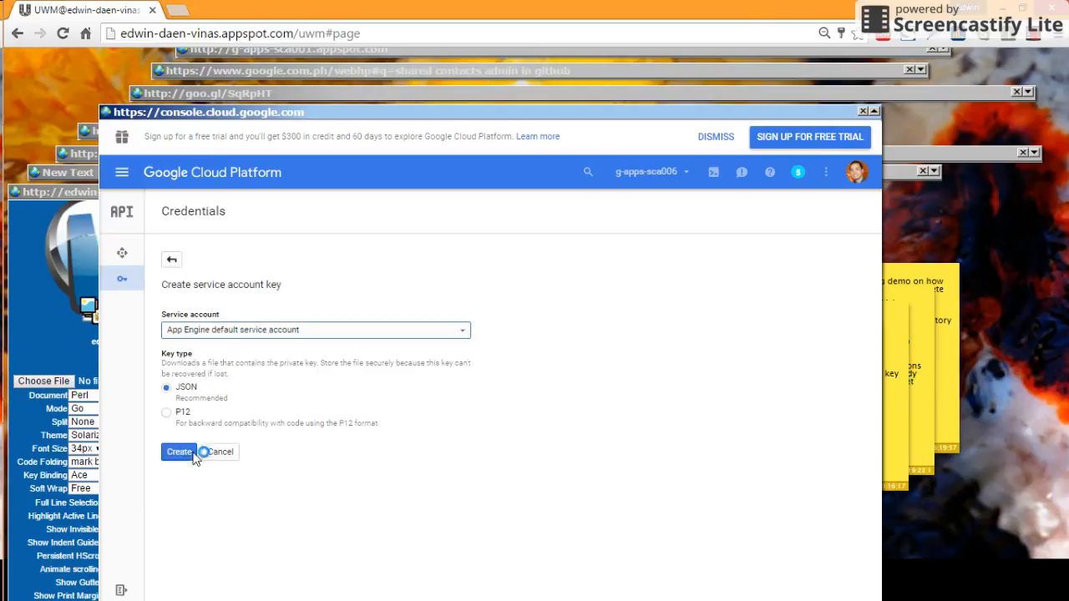
left_click(172, 457)
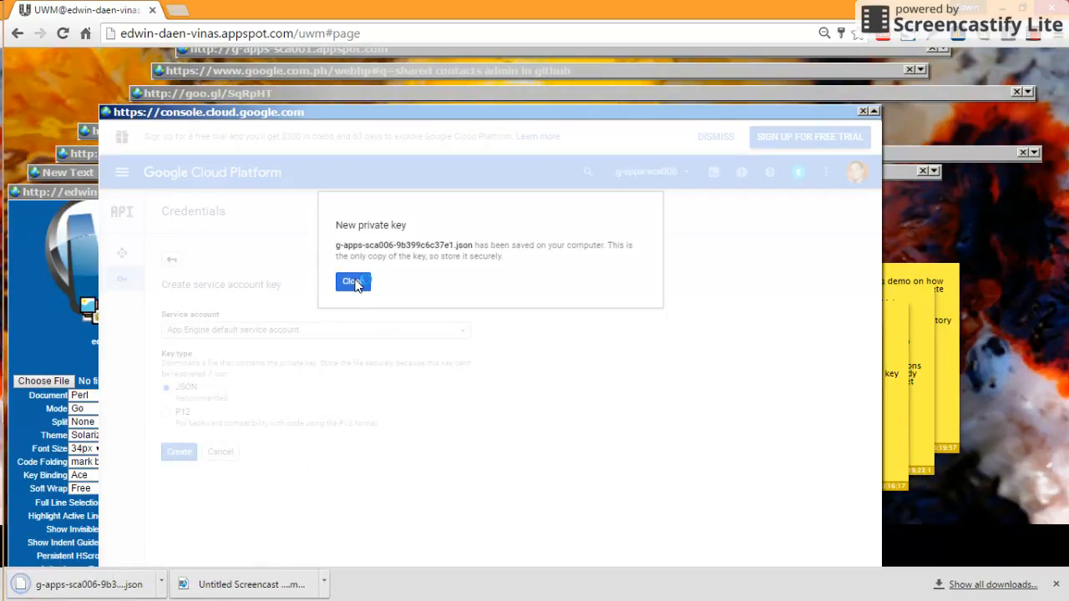
key("Escape")
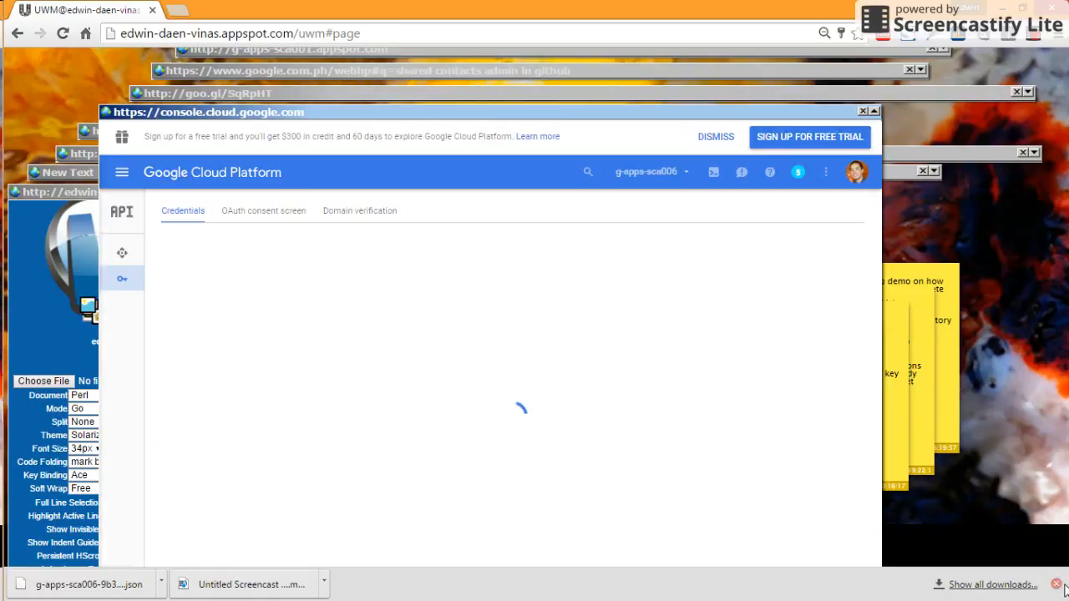
left_click(1056, 584)
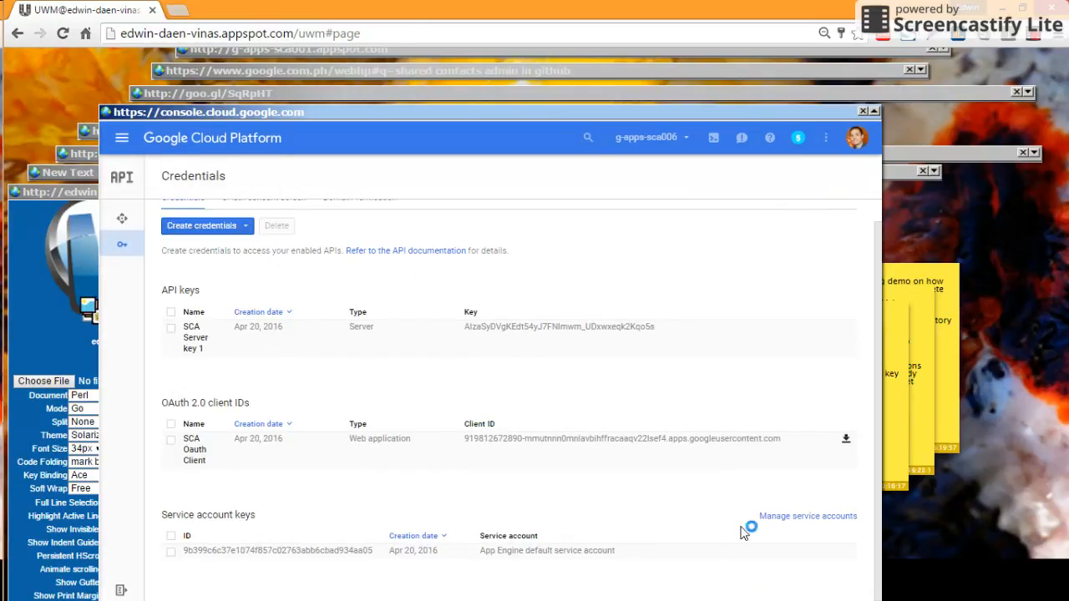
- In the service accounts management page, enable Google Apps Domain-wide Delegation for the App Engine default service account and save it
left_click(798, 522)
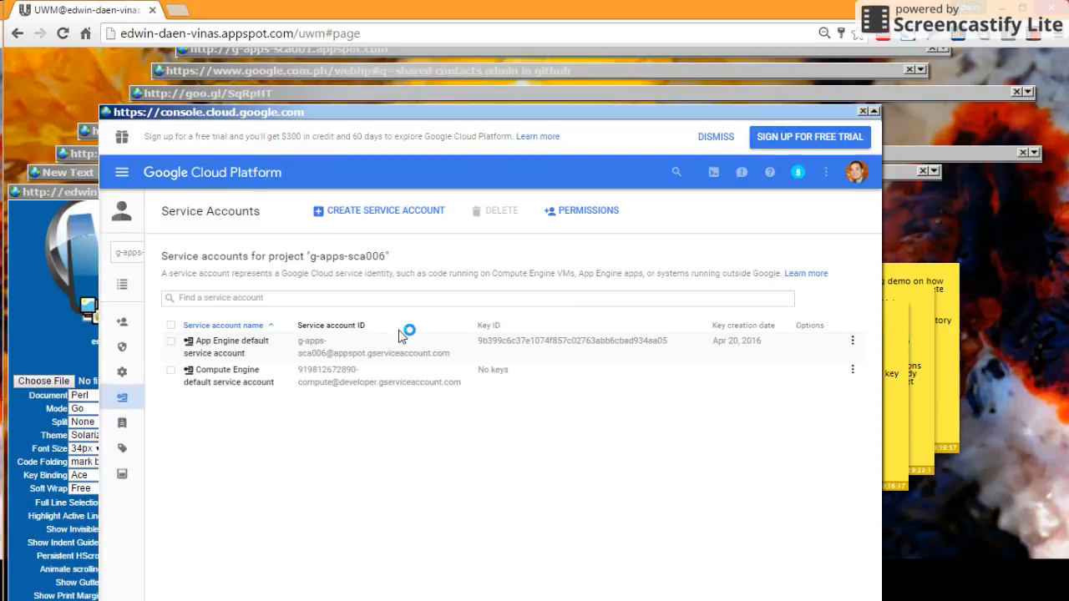
left_click(170, 343)
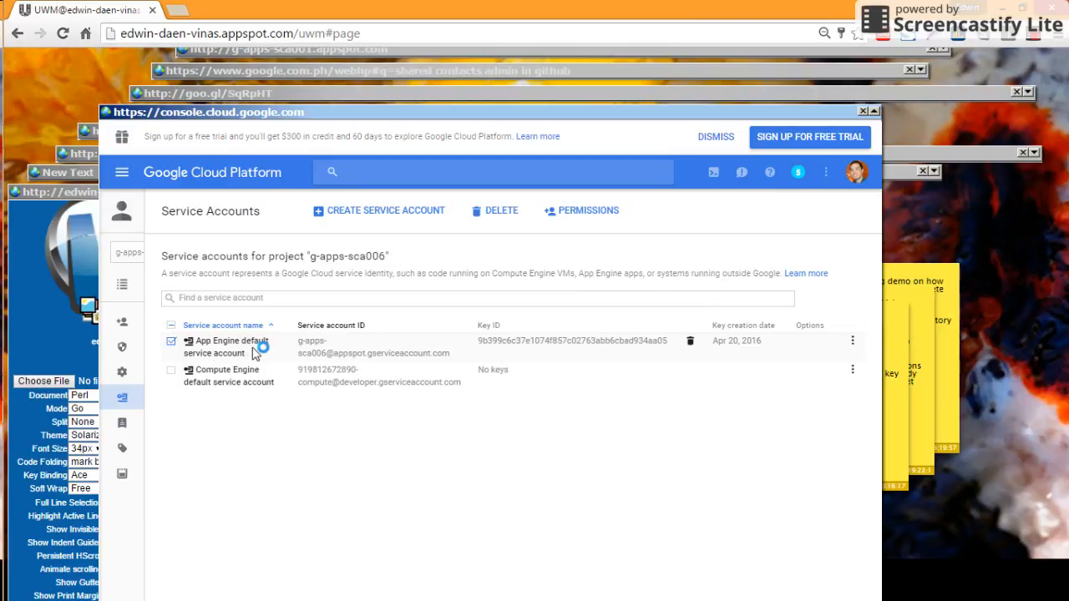
left_click(852, 344)
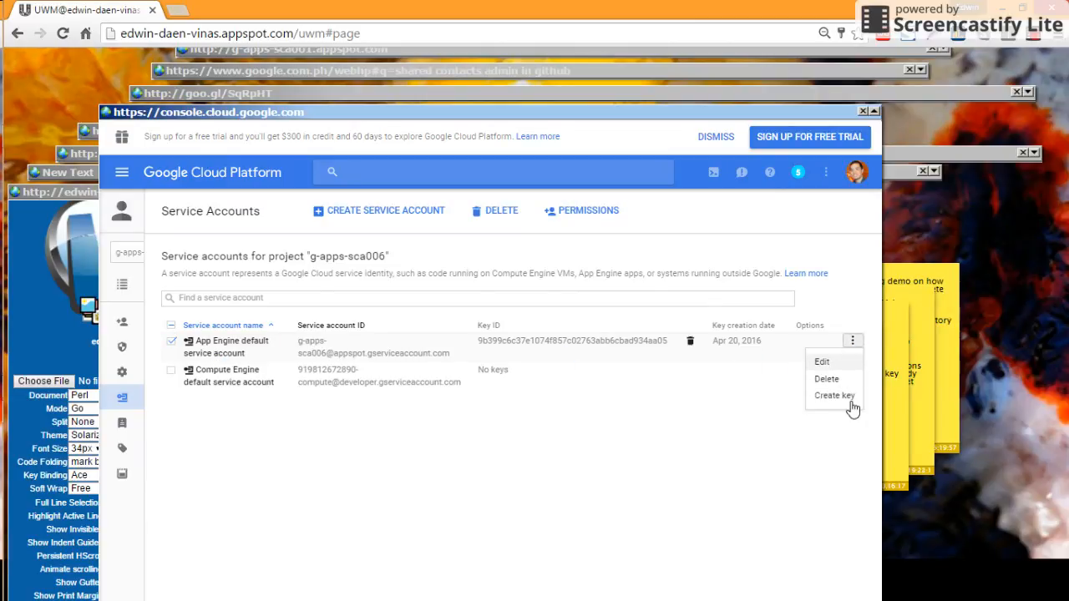
left_click(337, 282)
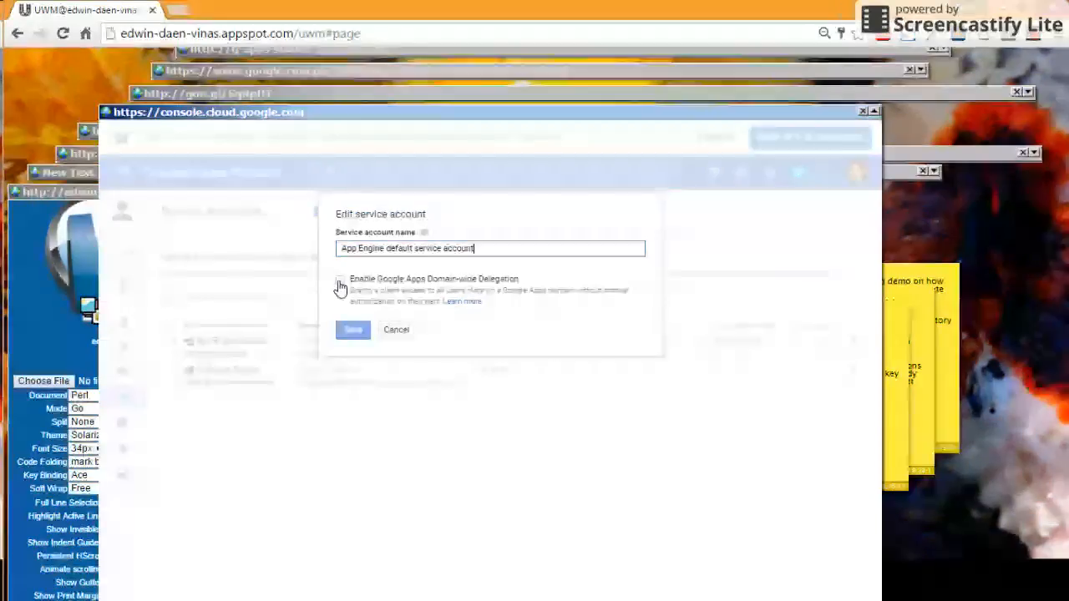
left_click(339, 282)
left_click(351, 332)
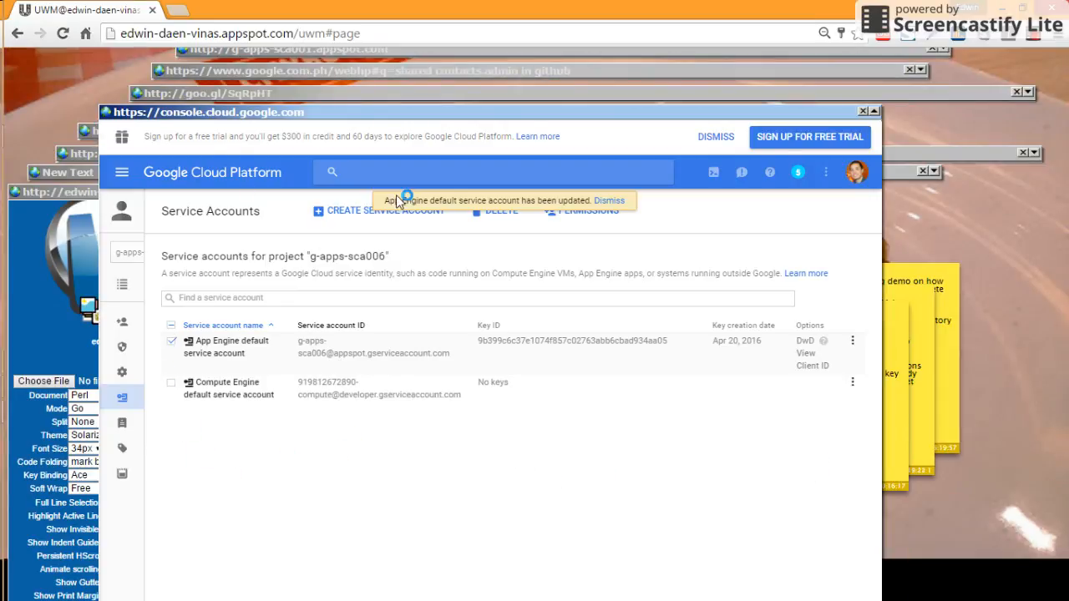
mouse_move(124, 296)
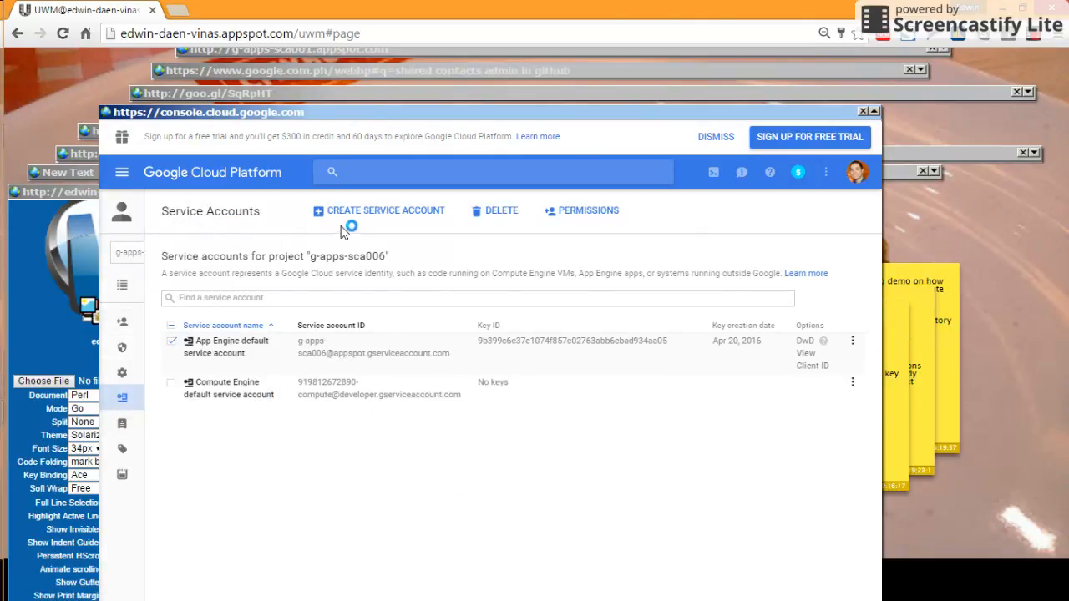
- Open the API Manager's Credentials page and review the API keys, OAuth 2.0 client IDs and service account keys
left_click(129, 169)
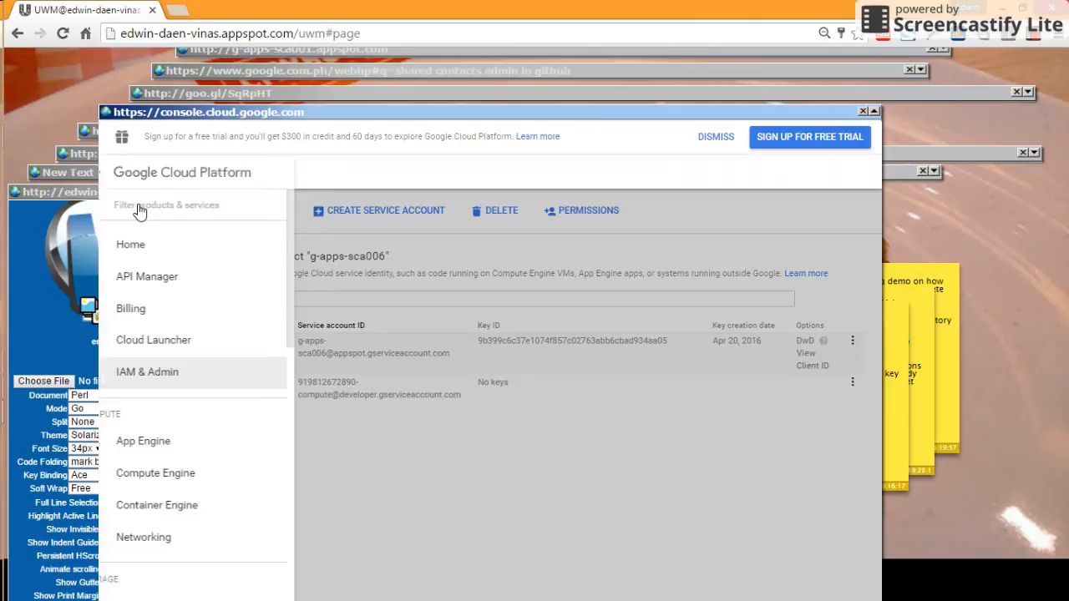
left_click(167, 287)
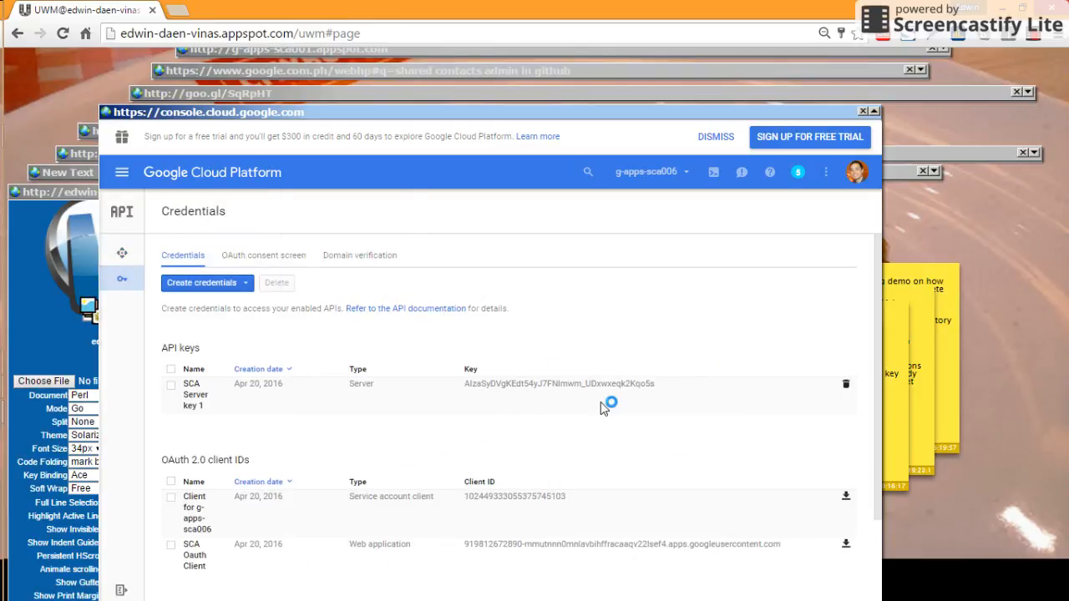
scroll(600, 402, "down", 2)
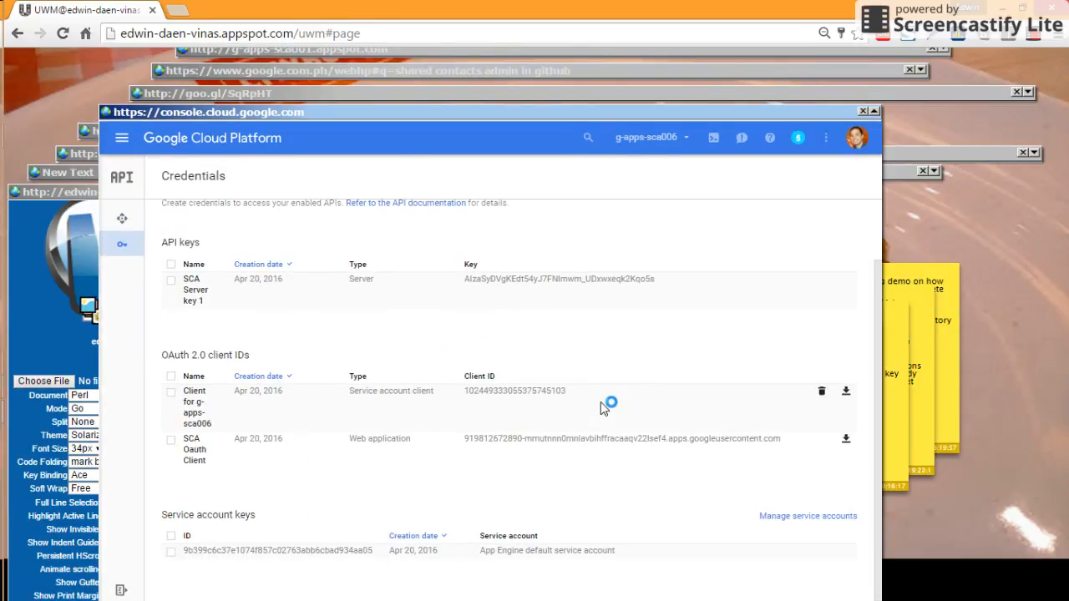
left_click(202, 428)
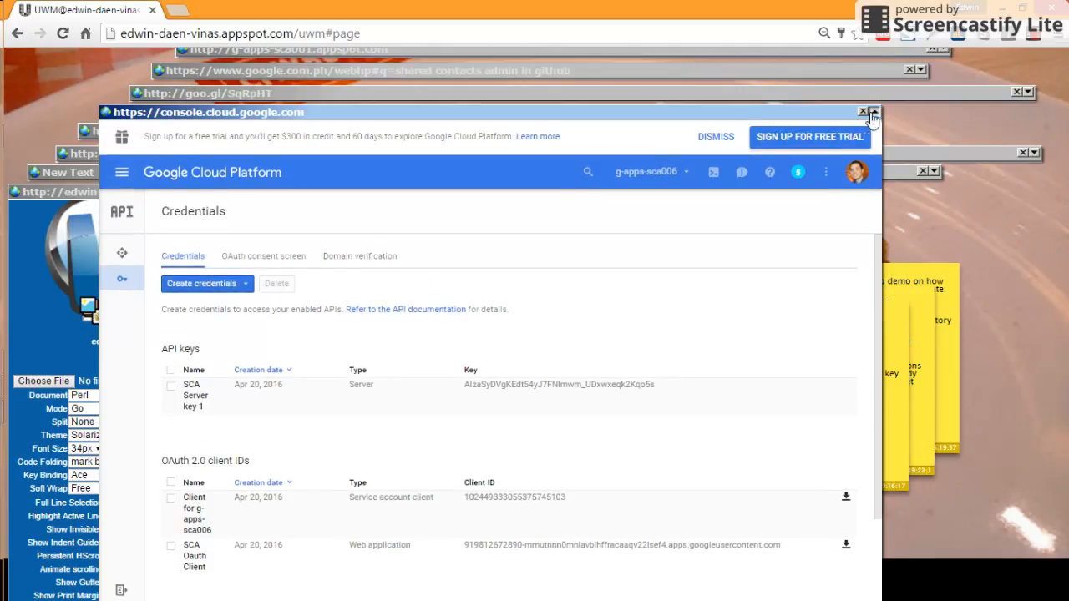
- Collapse the console.cloud.google.com window and bring the Part 4 sticky note to the front
left_click(873, 112)
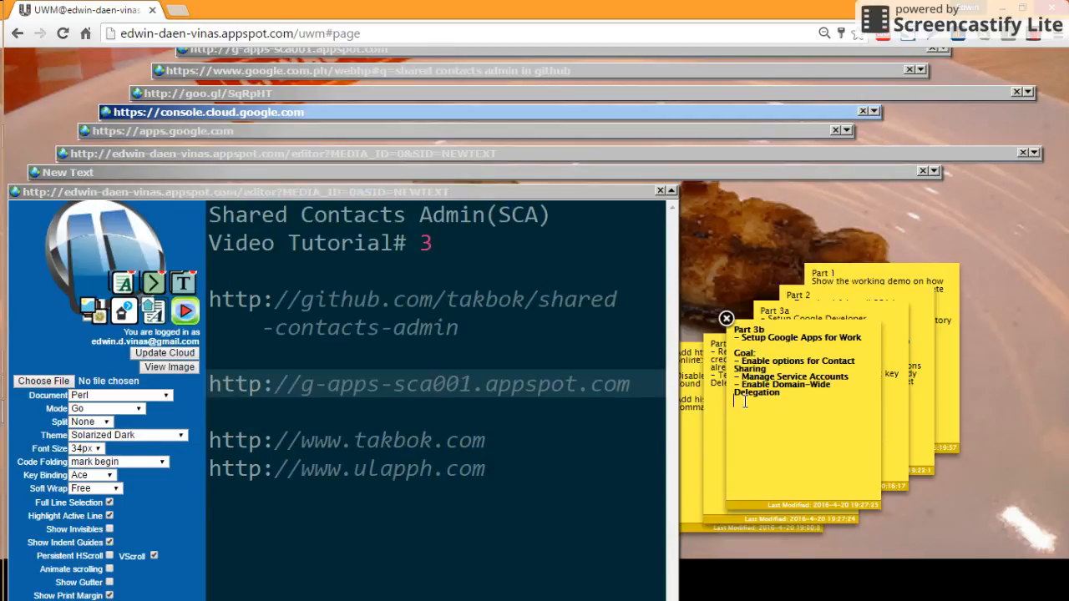
left_click(726, 318)
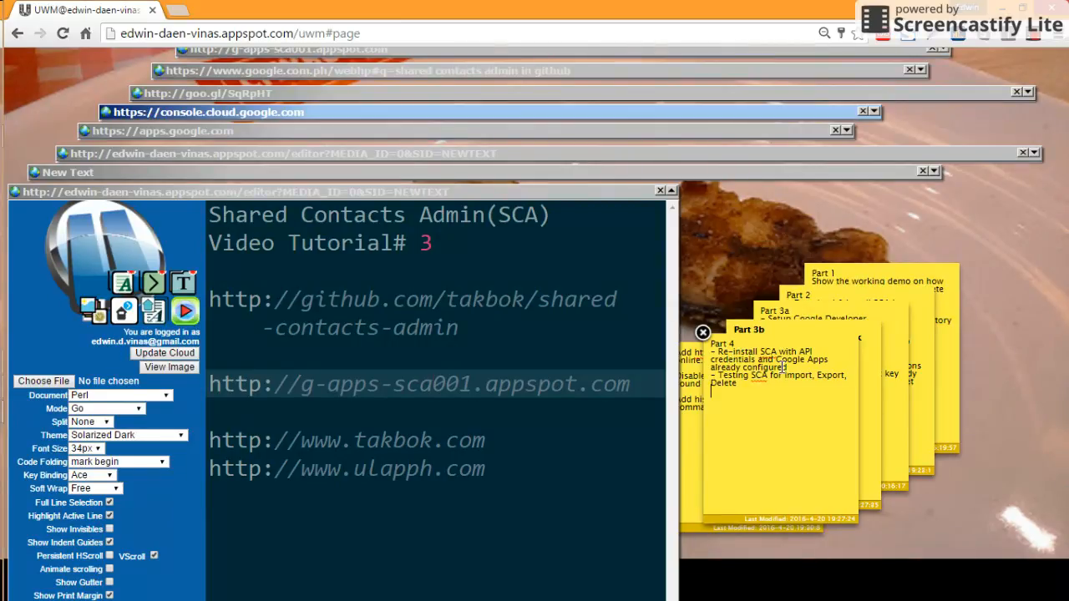
- Switch to the MINGW32 terminal and try to run the earlier appcfg.py update of demo for application g-apps-sca006 from the demo directory
mouse_move(10, 290)
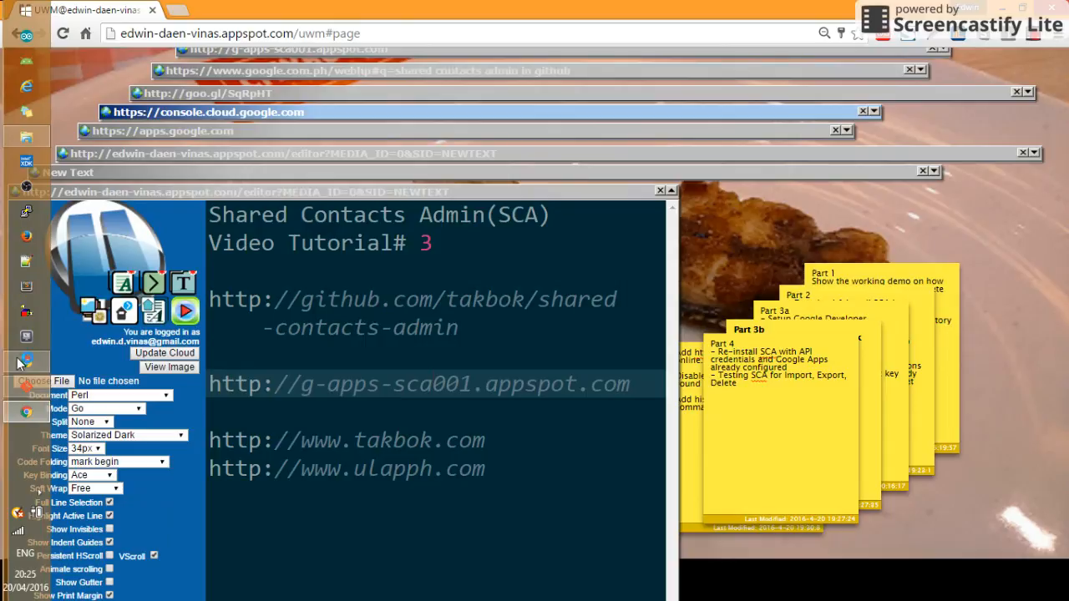
left_click(27, 386)
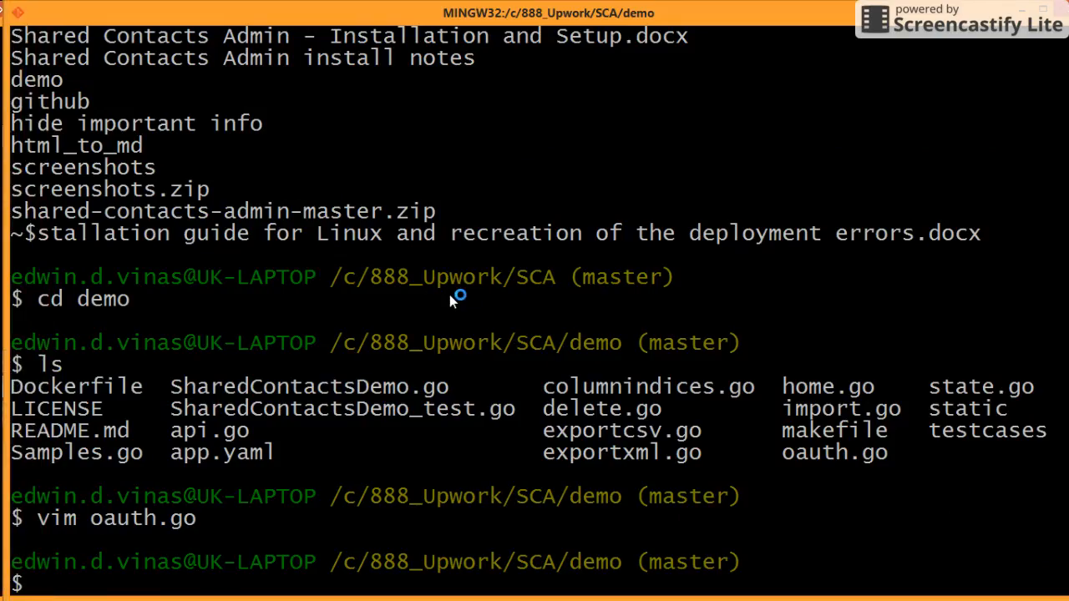
key("Up")
key("Up")
key("Up")
key("Up")
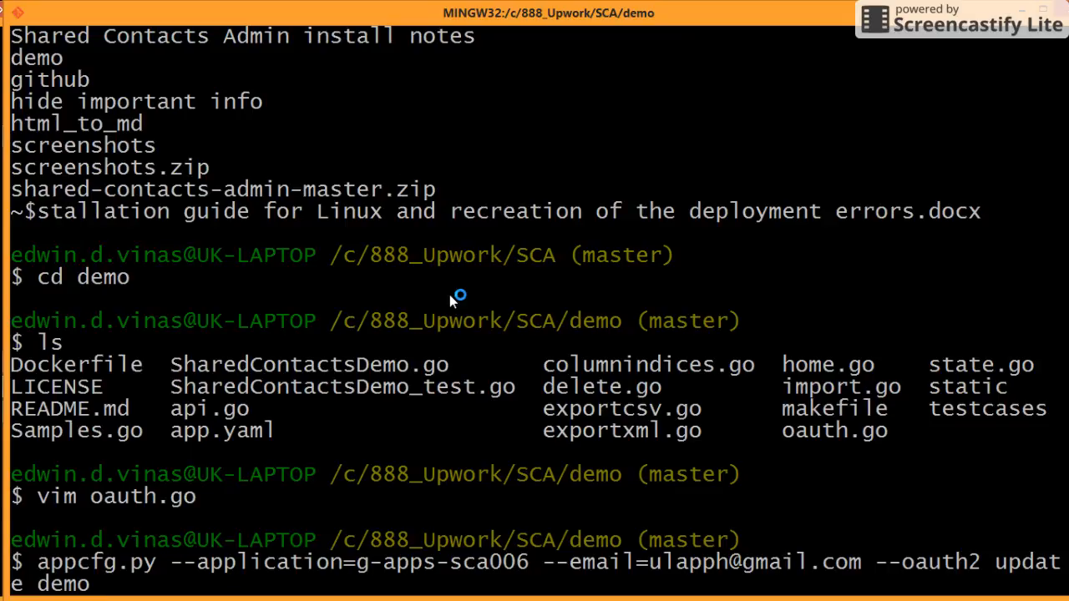
key("Return")
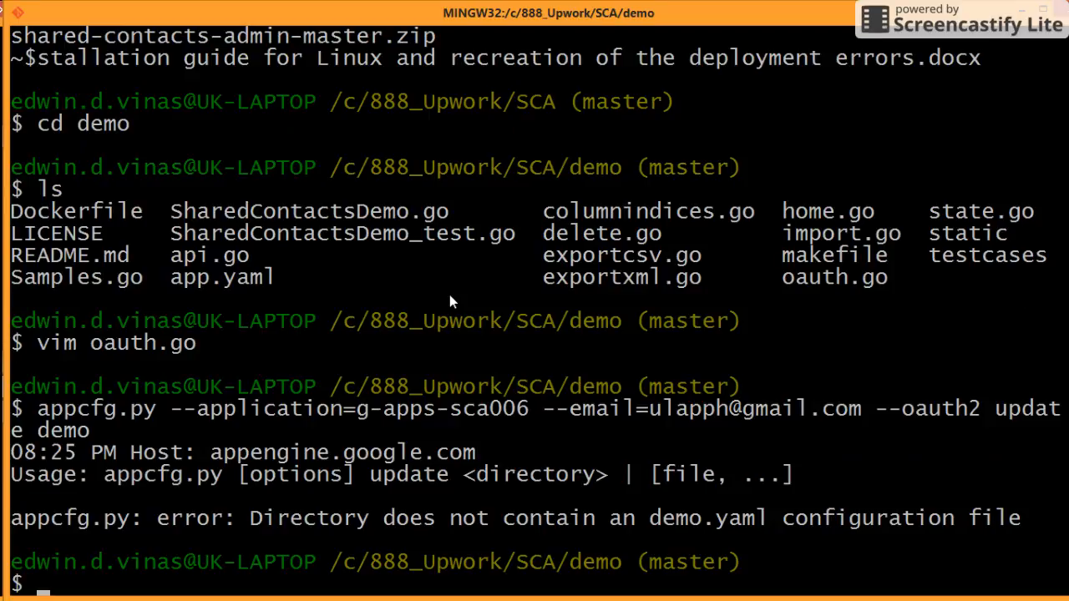
- Print the working directory in the terminal and move up to the parent SCA directory
type("pwd")
key("Return")
type("cd ..")
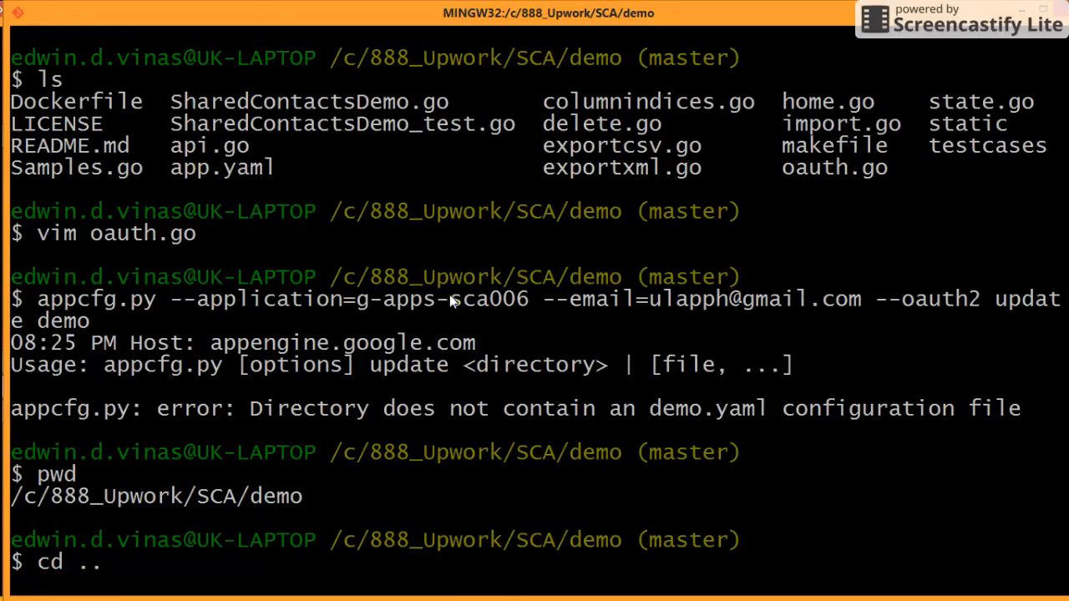
key("Return")
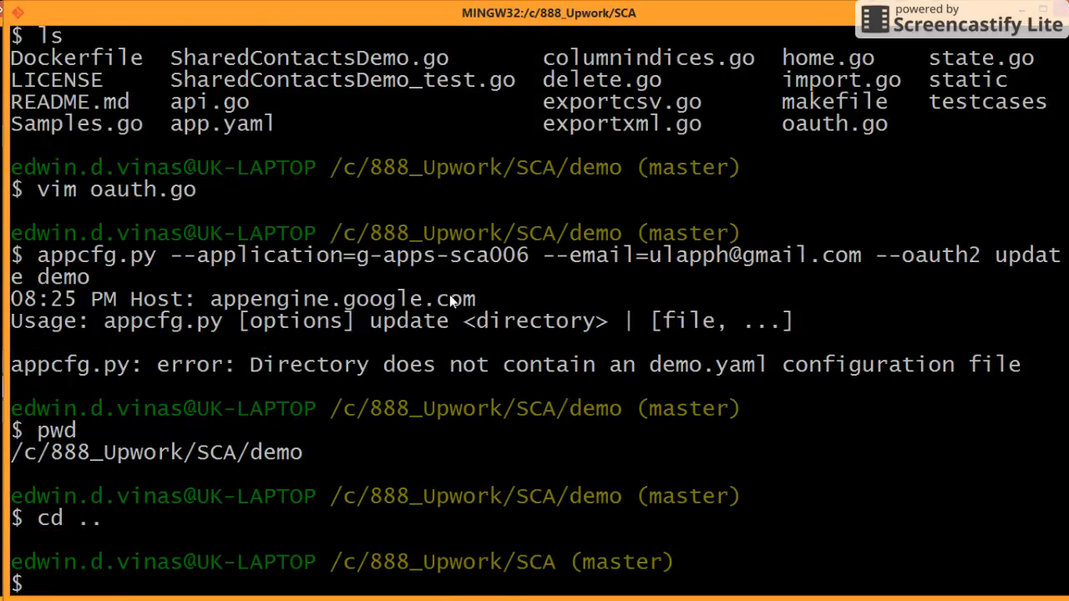
- Deploy the demo directory to g-apps-sca006 from the SCA directory by rerunning the appcfg.py update command with the account's e-mail and --oauth2
key("Up")
key("Up")
key("Up")
key("Return")
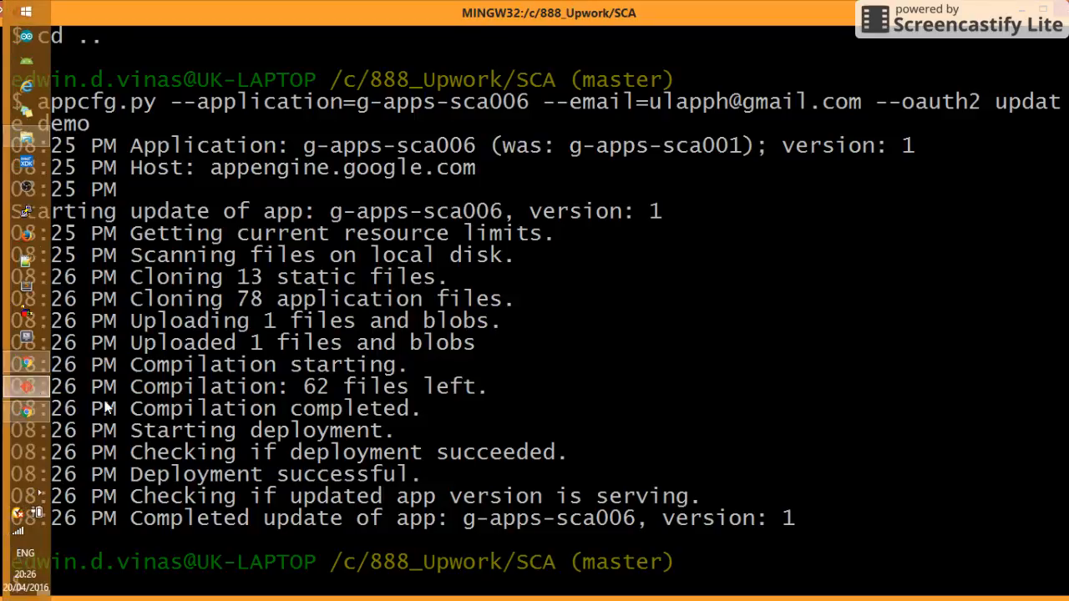
- Switch back to the Chrome web desktop and expand the New Text window
mouse_move(24, 417)
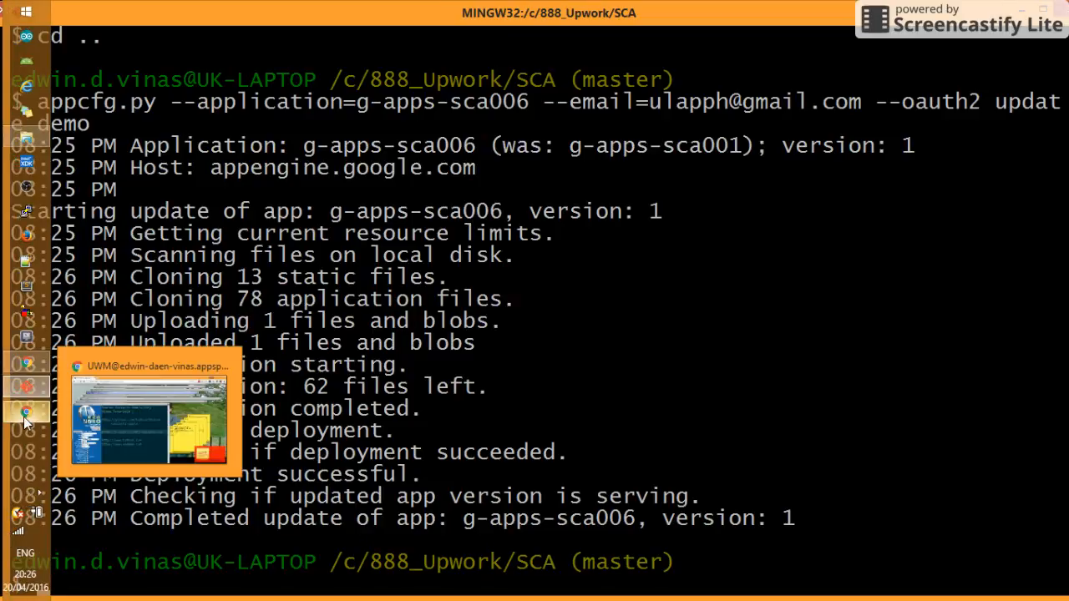
left_click(23, 417)
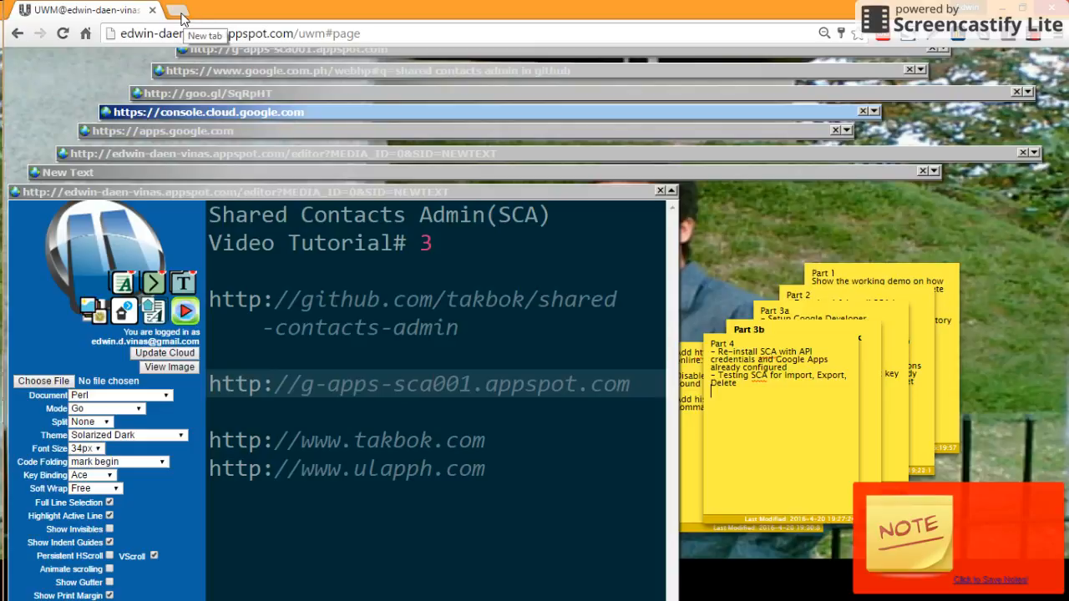
left_click(465, 409)
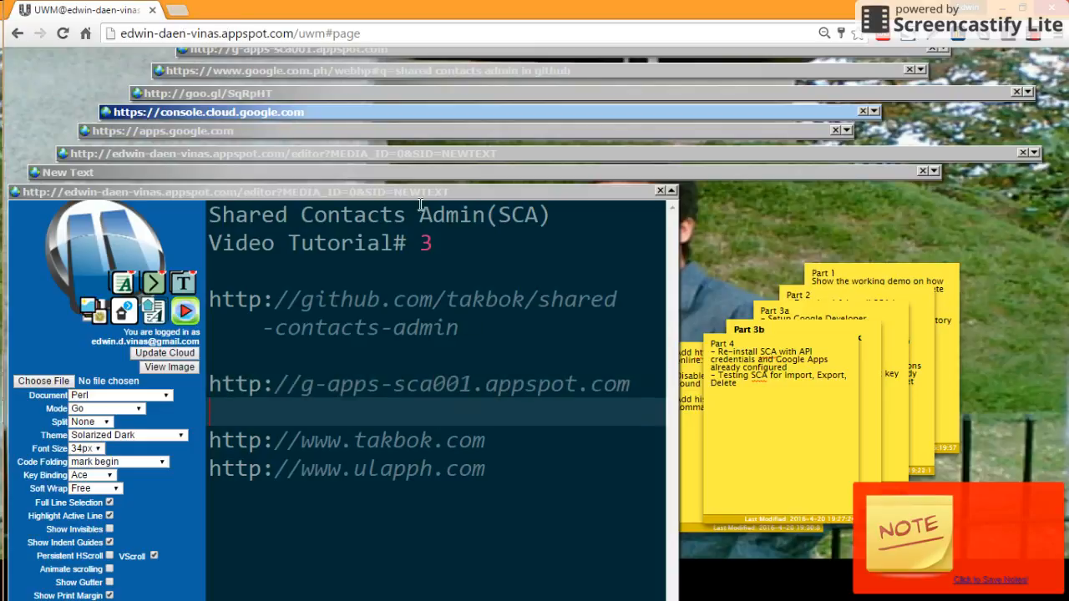
left_click(352, 155)
left_click(1033, 153)
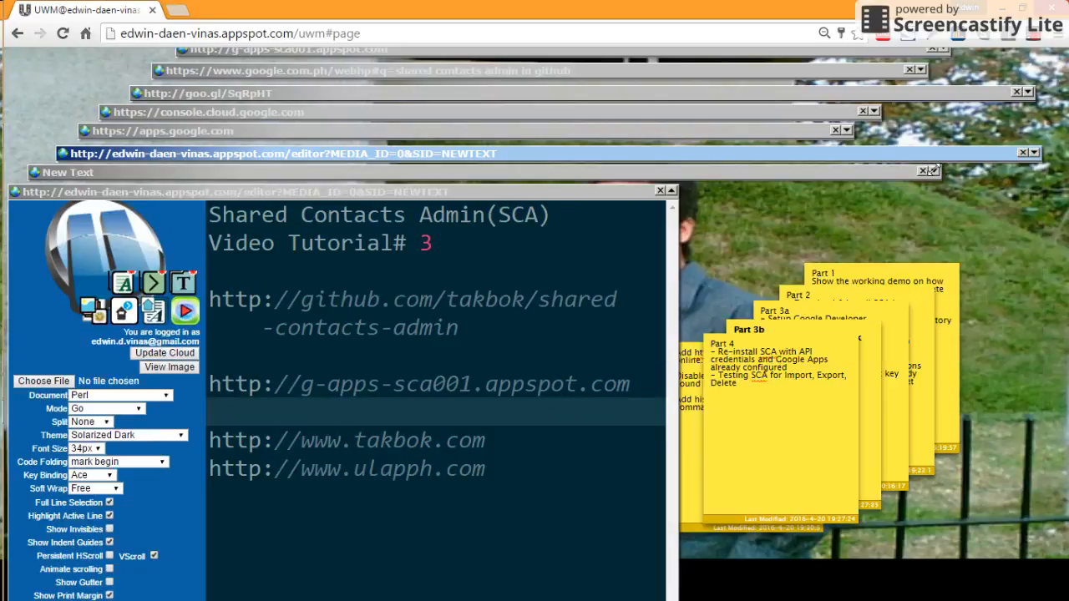
left_click(933, 170)
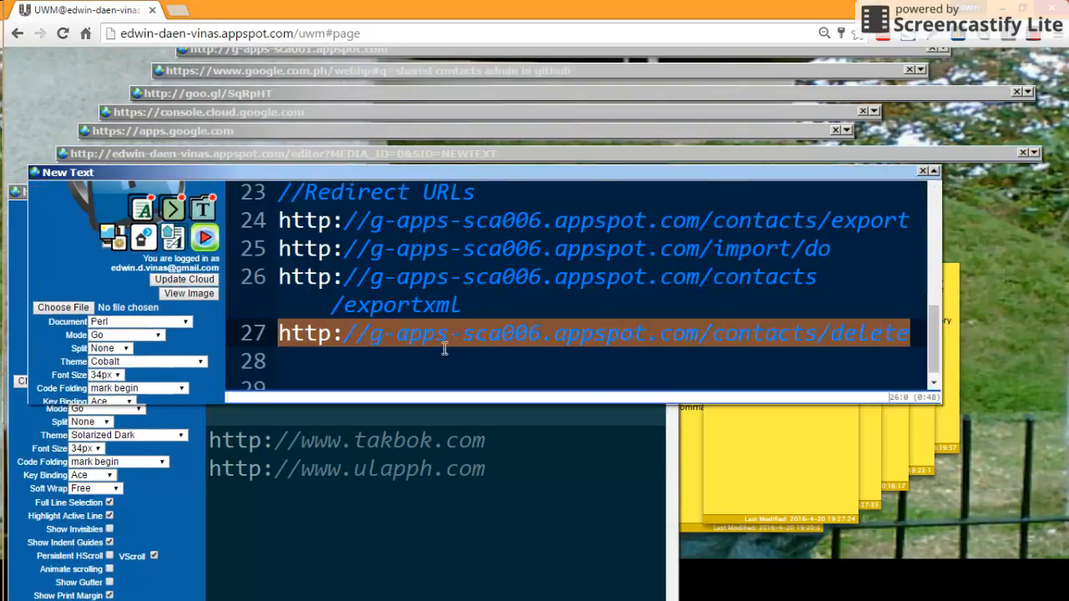
left_click(474, 336)
left_click_drag(278, 283, 699, 283)
key("ctrl+c")
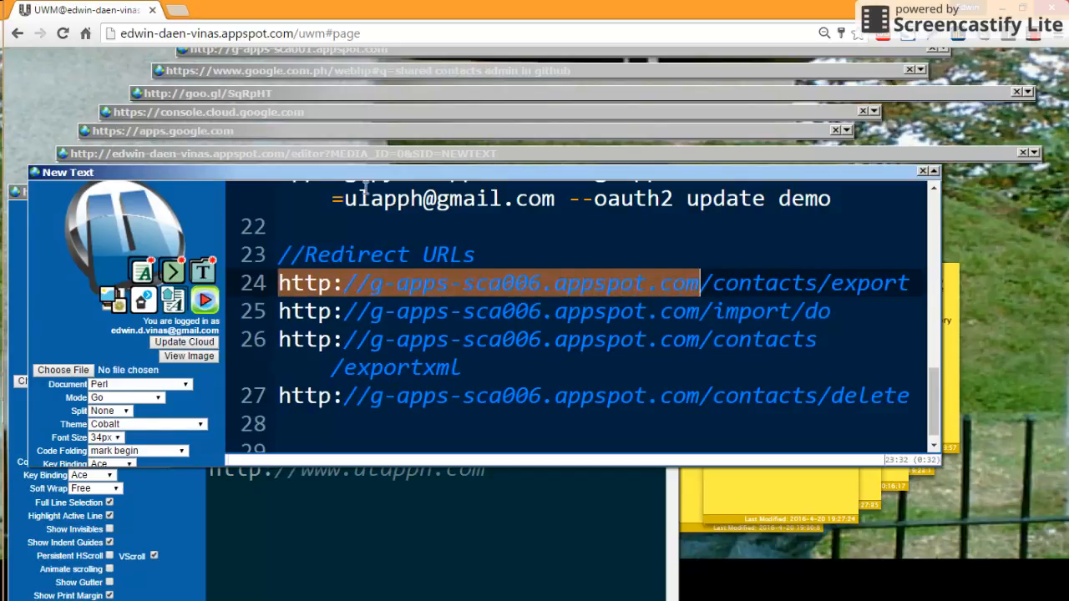
left_click(176, 10)
key("ctrl+v")
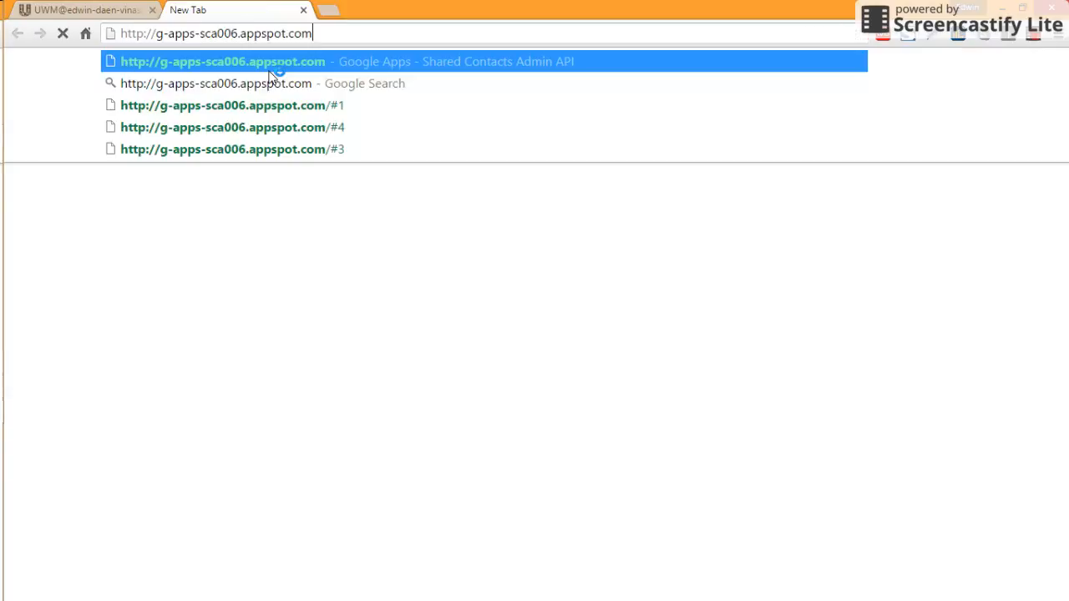
key("Return")
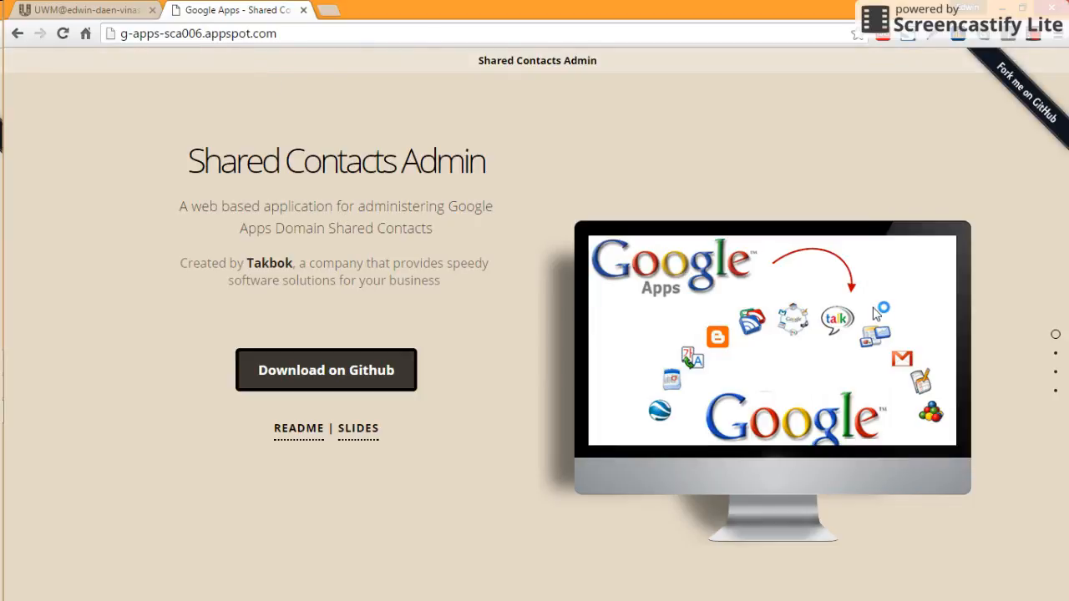
- Open the Import Contacts form and choose sample1.csv from the testcases test-data folder as the file
left_click(1055, 358)
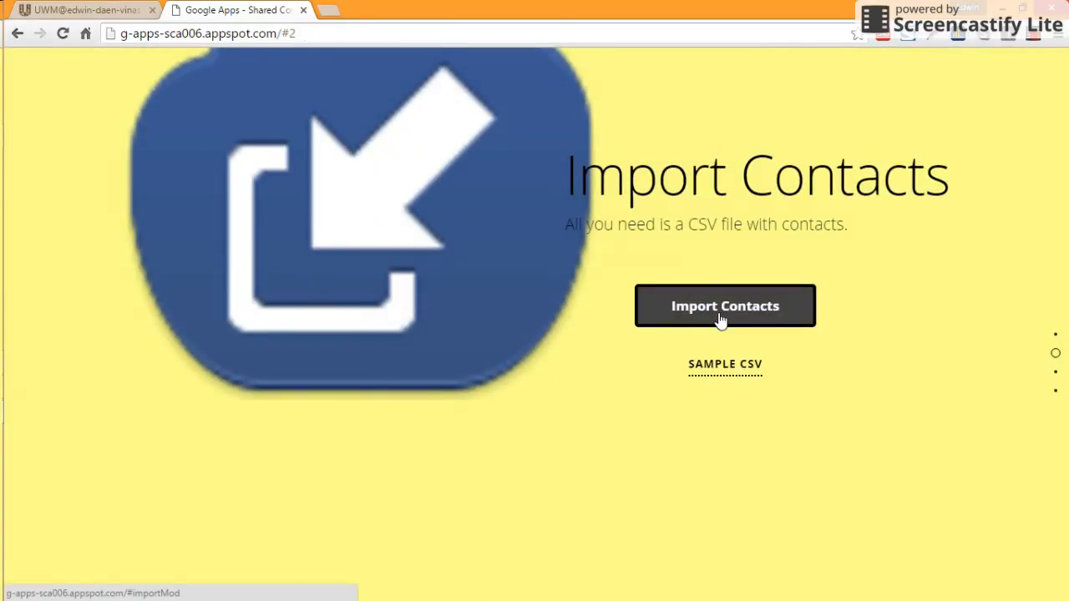
left_click(720, 320)
left_click(498, 128)
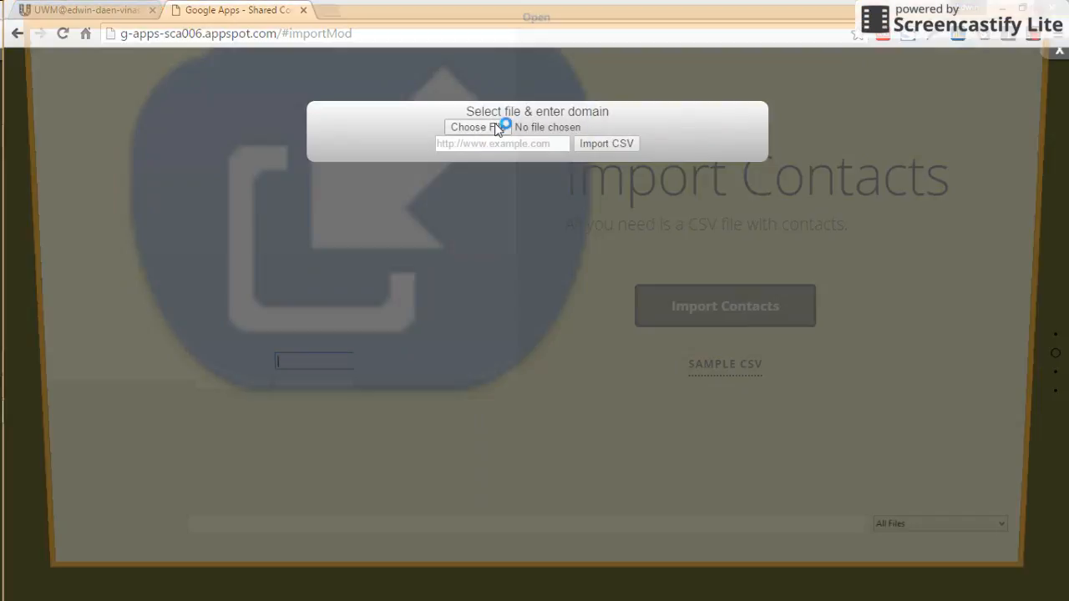
double_click(189, 127)
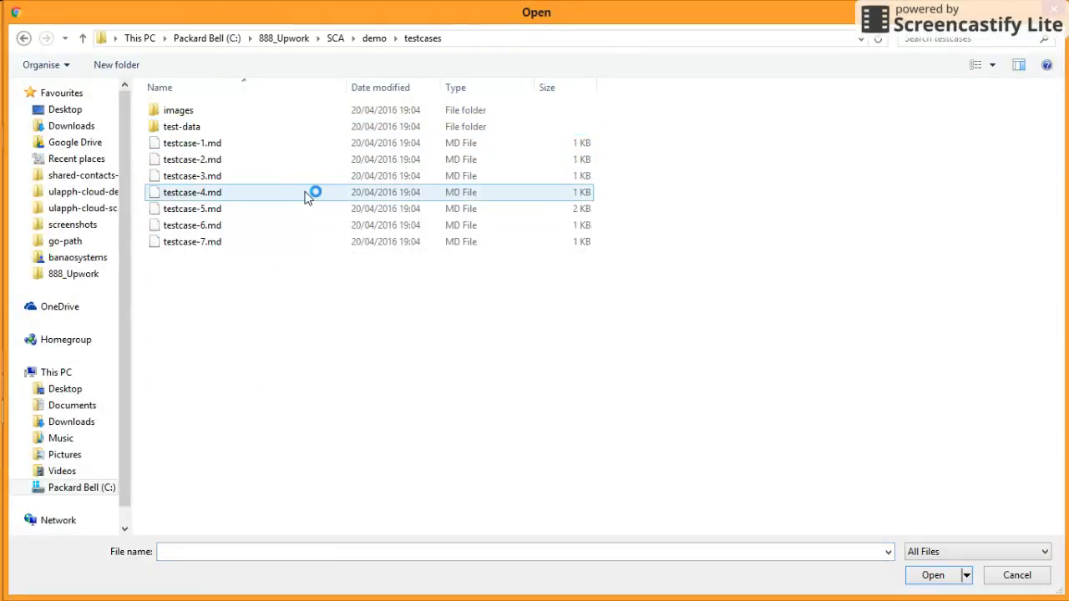
double_click(185, 127)
left_click(191, 117)
left_click(931, 575)
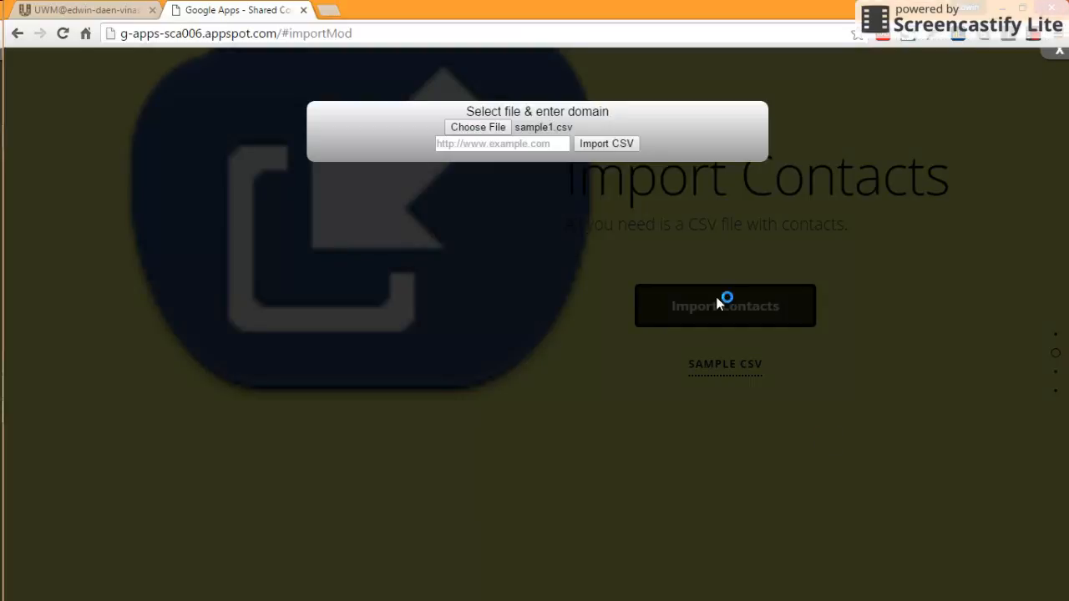
left_click(529, 147)
type("htt")
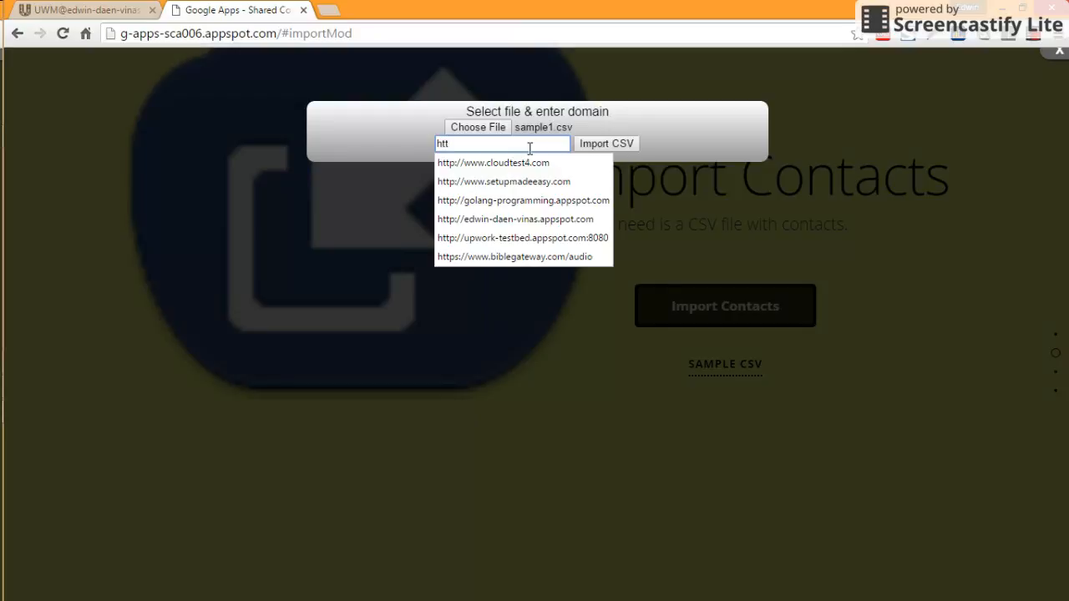
key("Down")
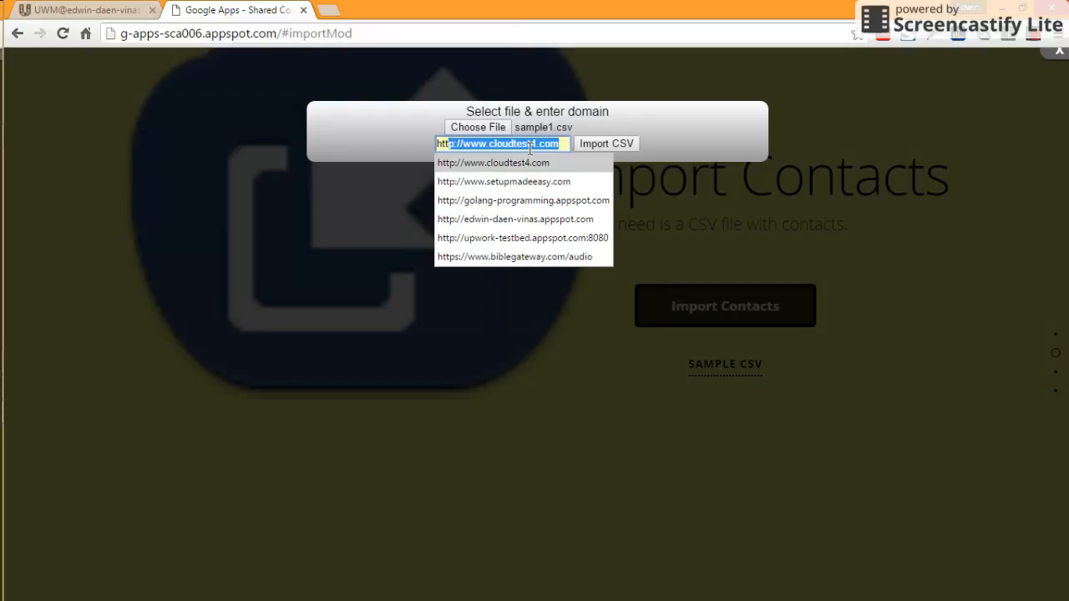
type("tt")
key("BackSpace")
key("BackSpace")
type("t")
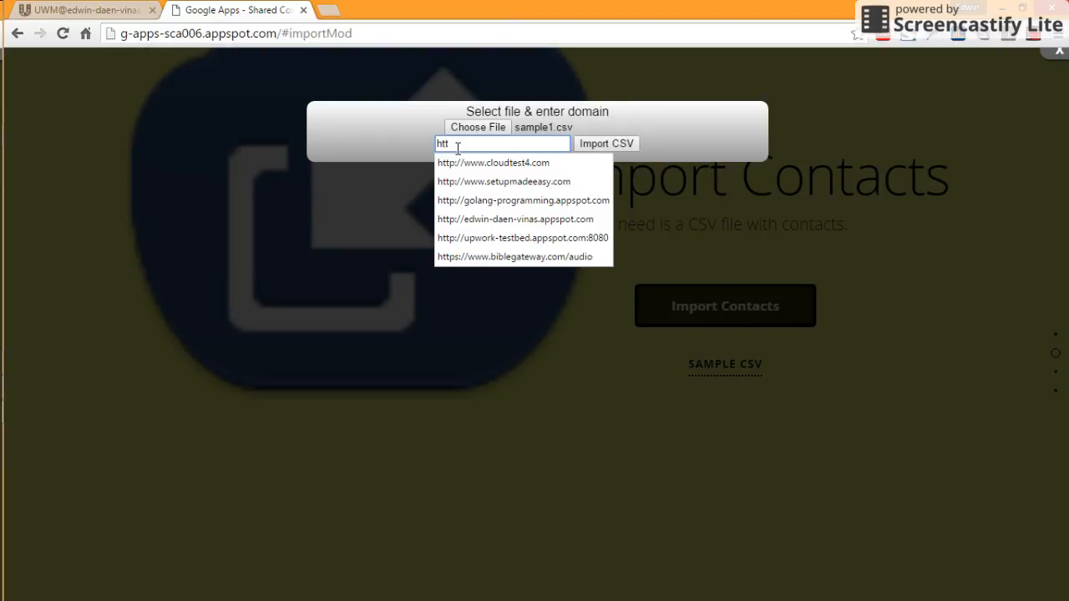
left_click(476, 166)
left_click(588, 144)
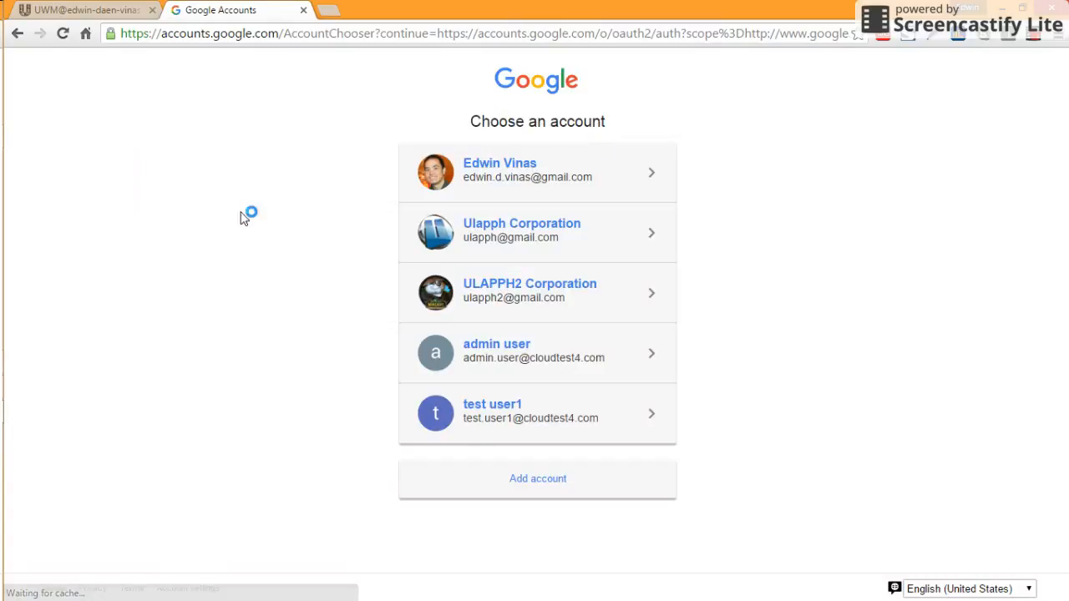
- Choose the cloudtest4.com admin account, allow Shared Contacts Admin to manage its contacts, and highlight the last import result line
left_click(484, 358)
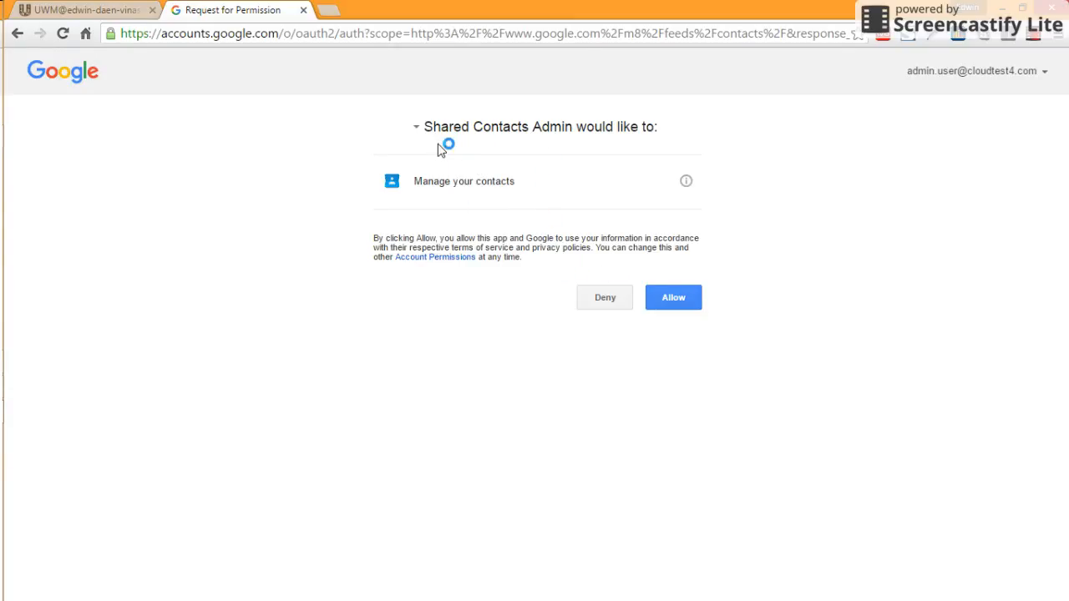
left_click(666, 300)
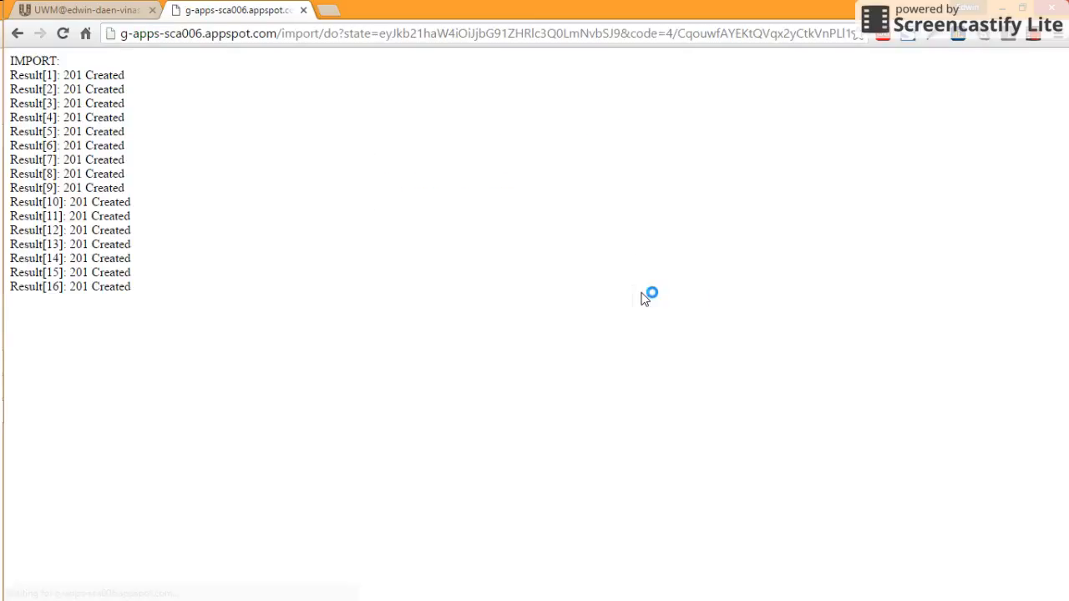
left_click_drag(135, 292, 3, 291)
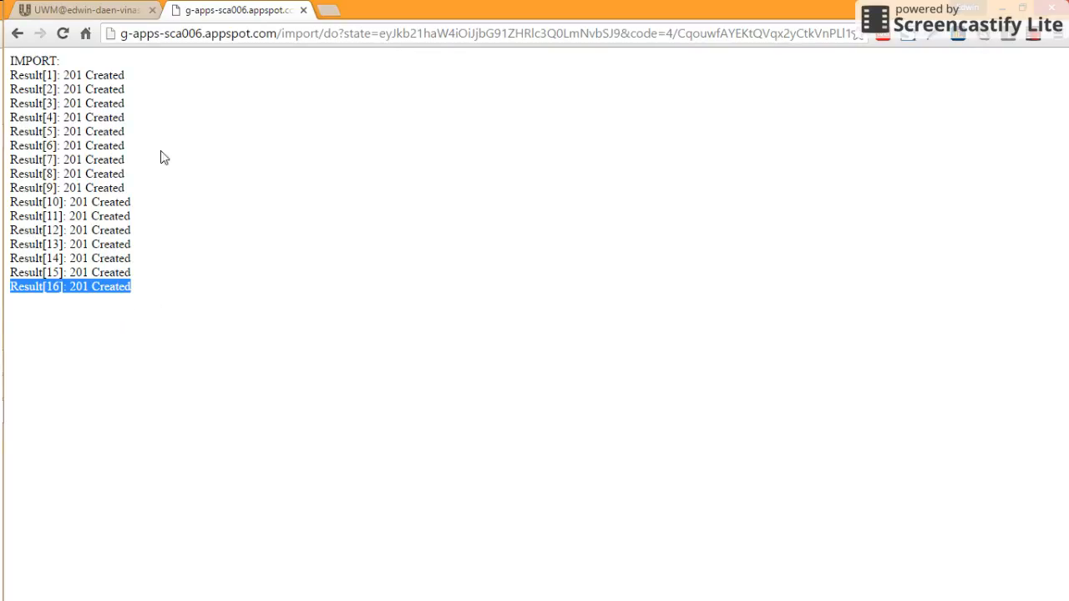
right_click(247, 164)
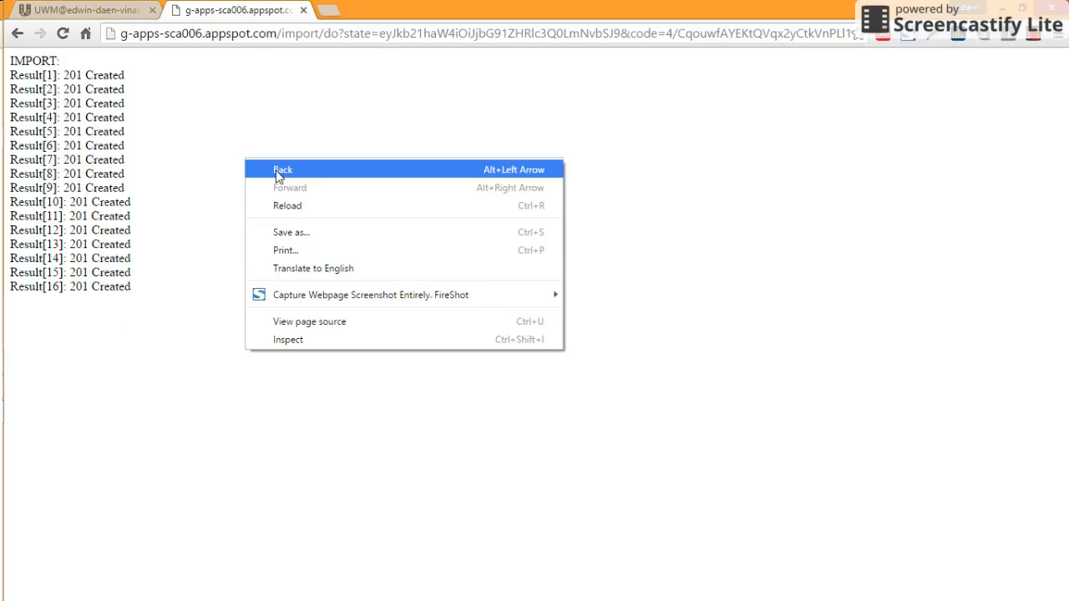
left_click(278, 172)
right_click(243, 105)
left_click(262, 114)
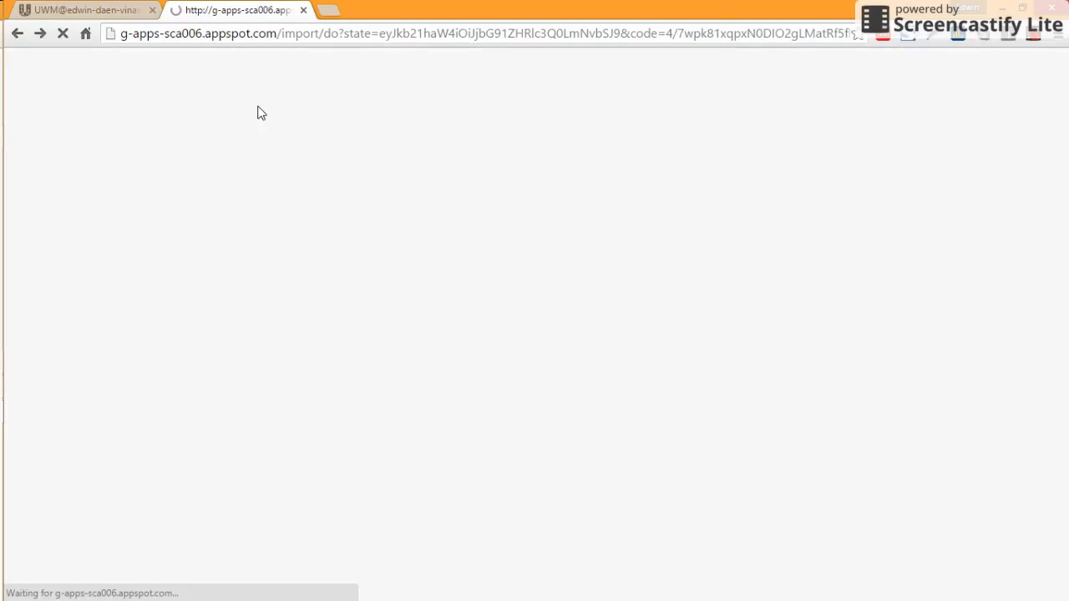
left_click(232, 33)
key("ctrl+v")
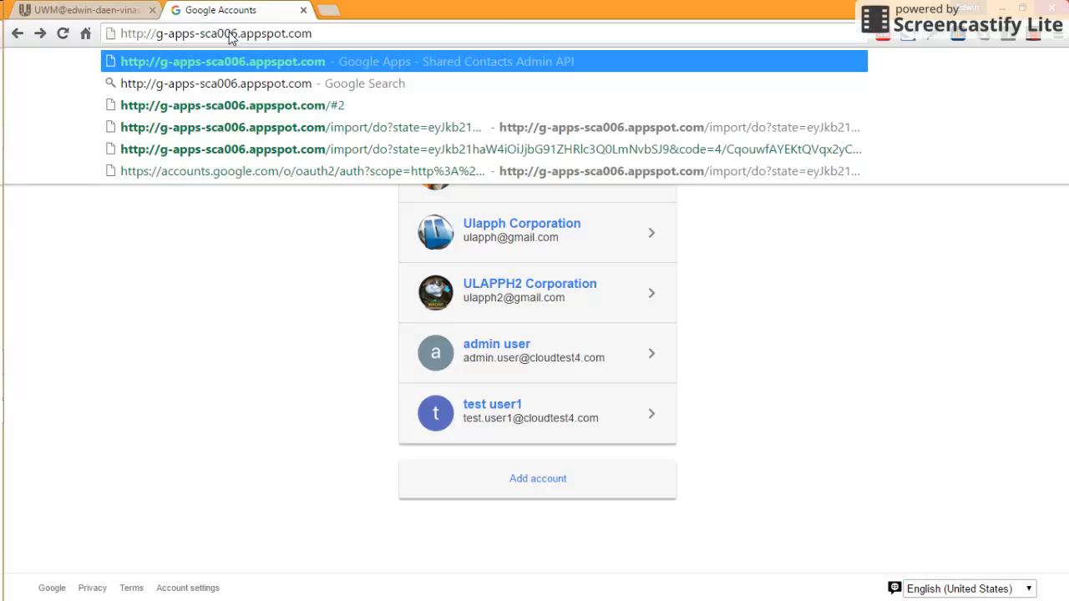
key("Return")
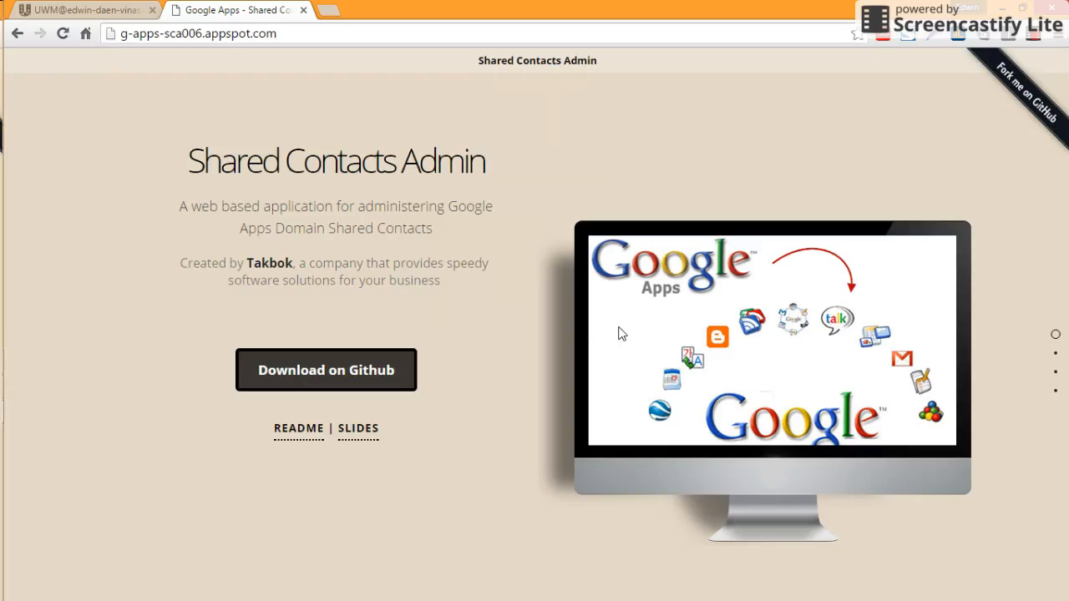
left_click(1055, 353)
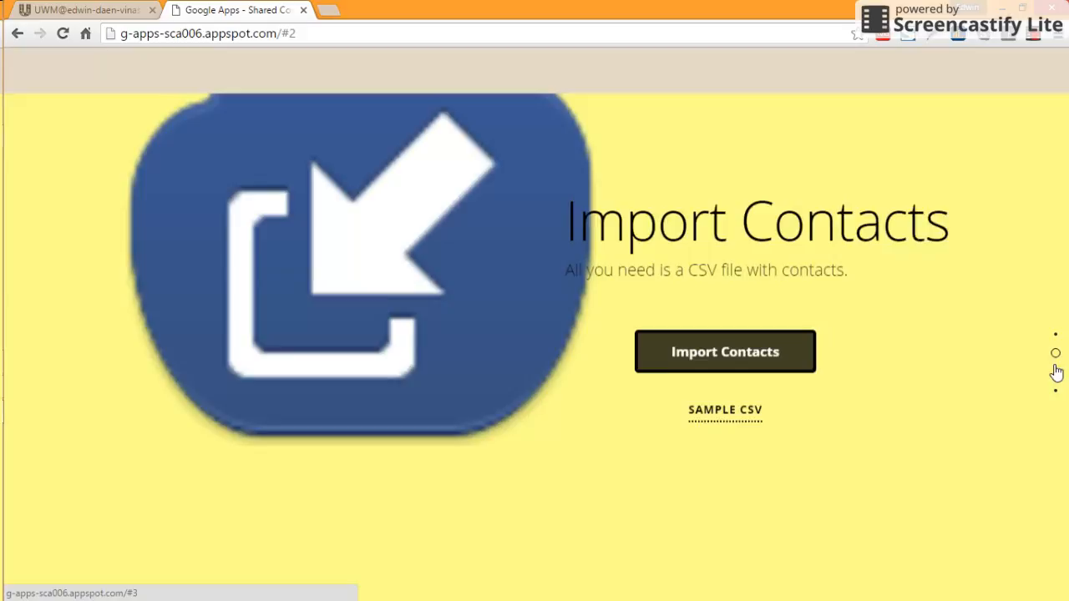
left_click(1055, 378)
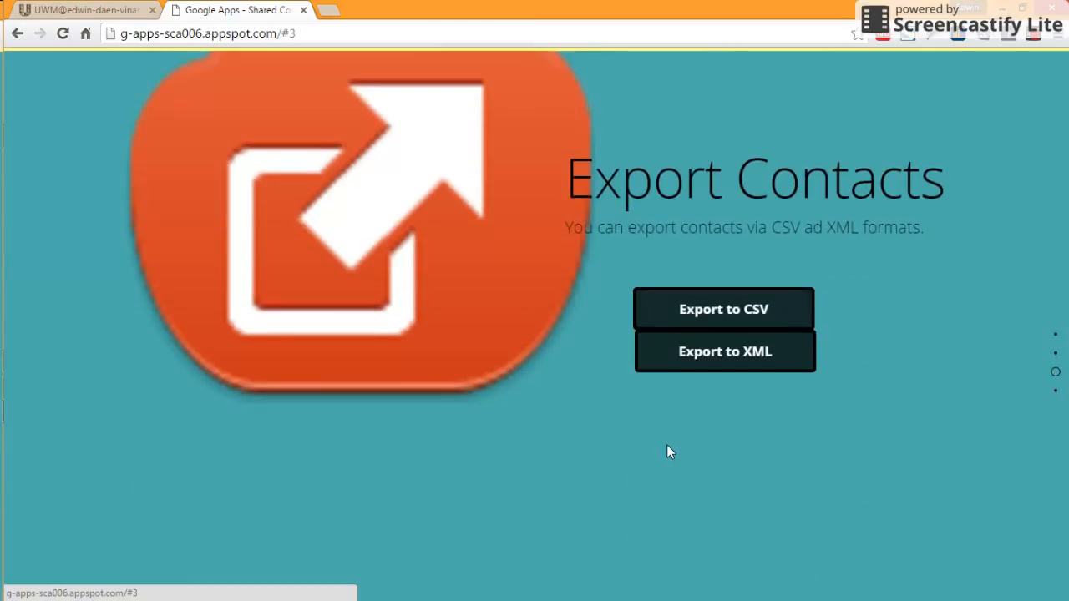
left_click(698, 304)
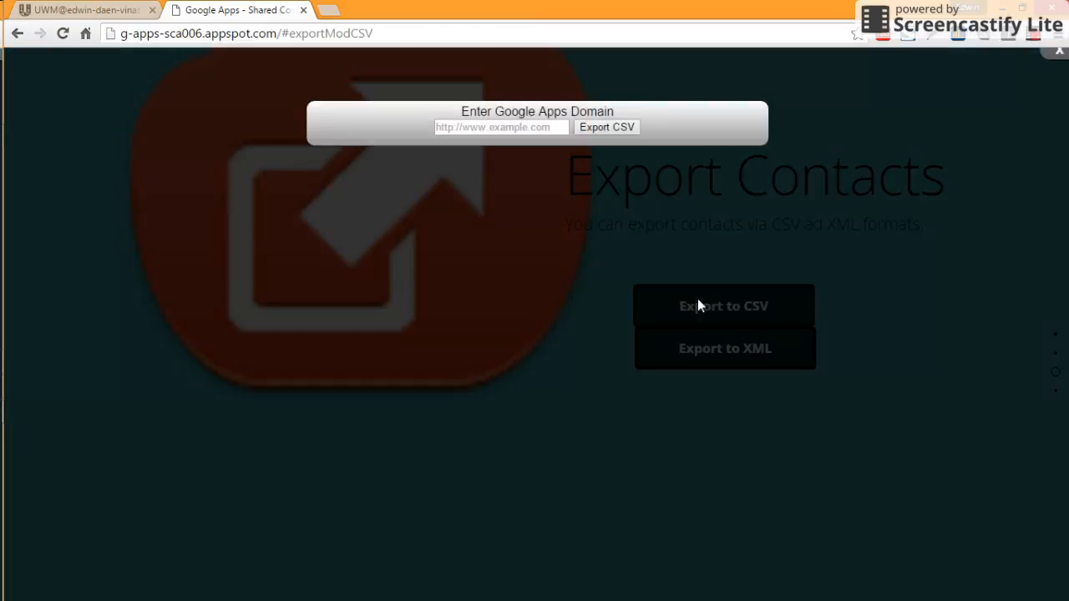
left_click(538, 127)
type("ht")
left_click(523, 146)
left_click(603, 132)
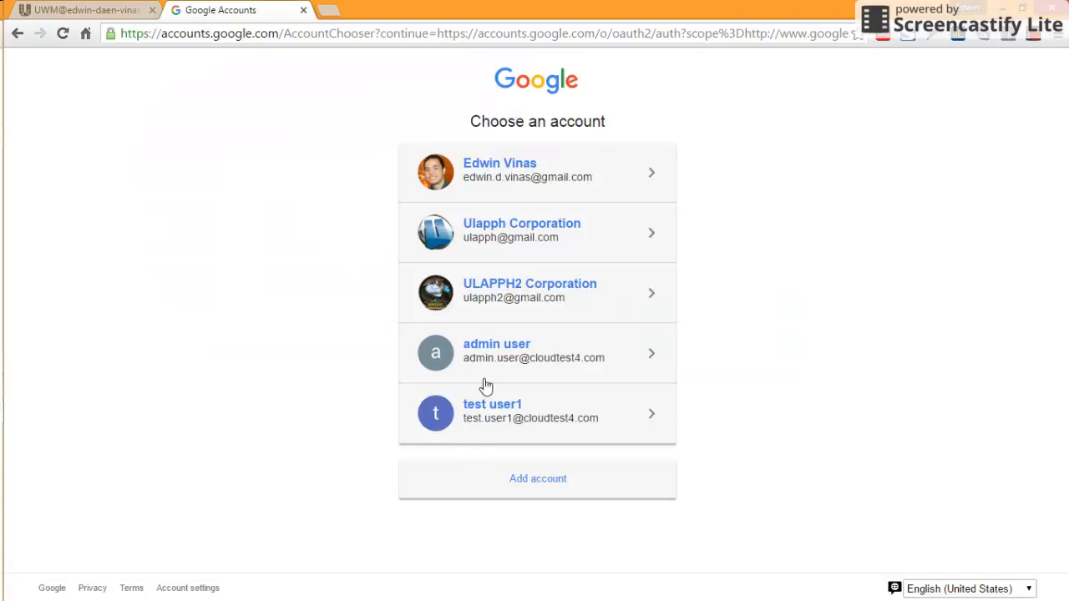
left_click(489, 358)
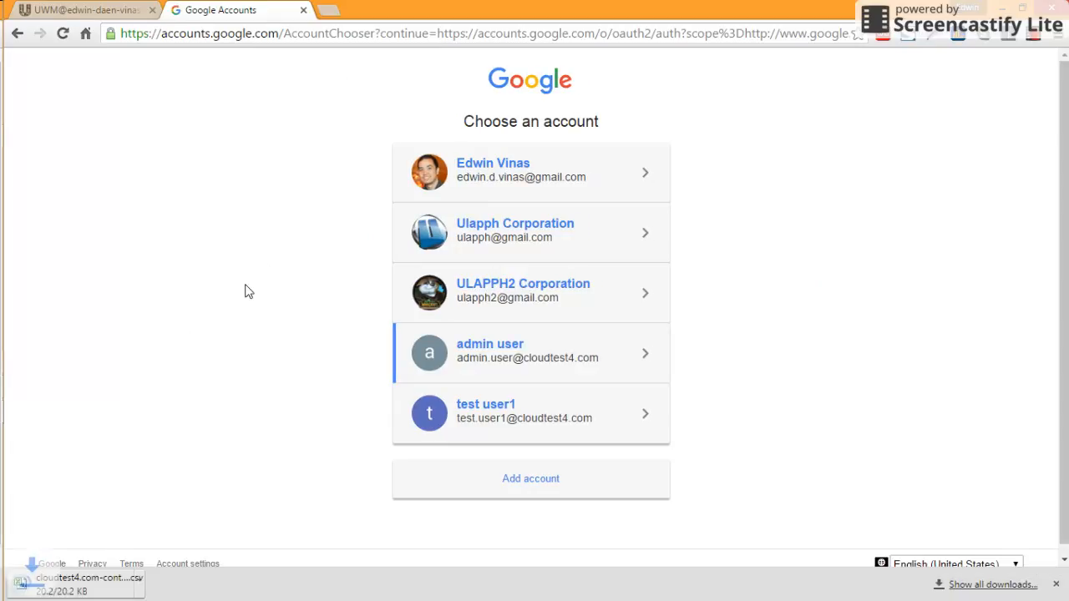
- Reopen the Shared Contacts Admin home page at g-apps-sca006.appspot.com in the same tab
left_click(245, 34)
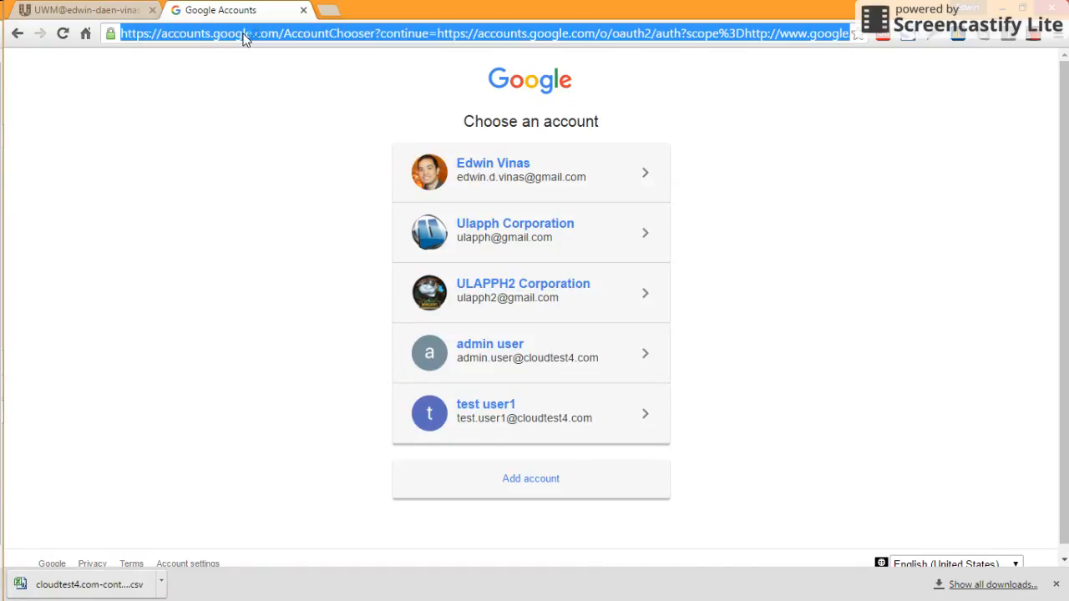
type("g-apps-sca006.appspot.com")
key("Return")
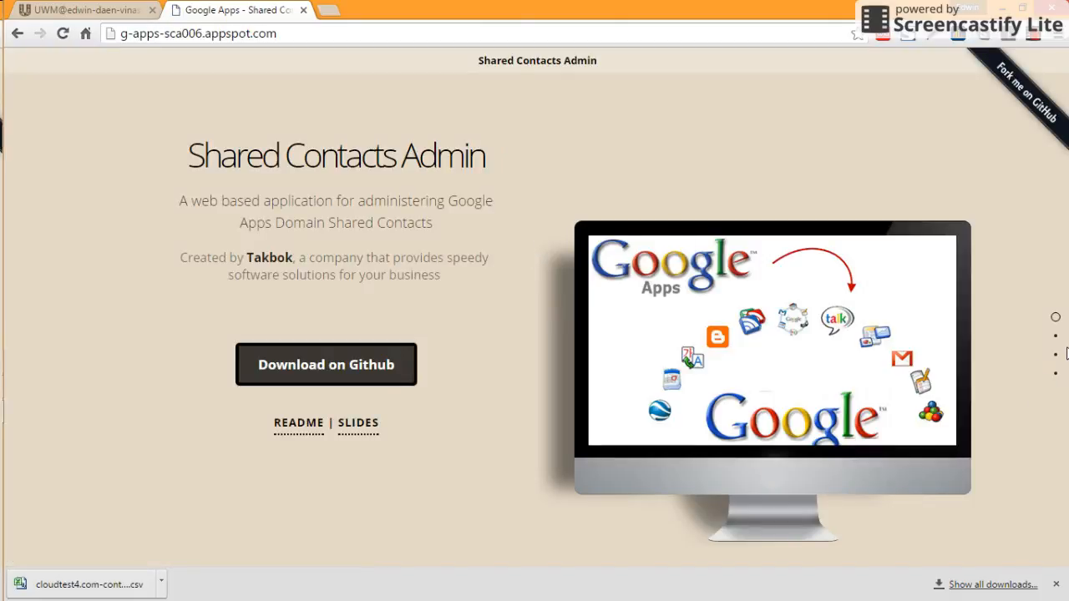
mouse_move(3, 306)
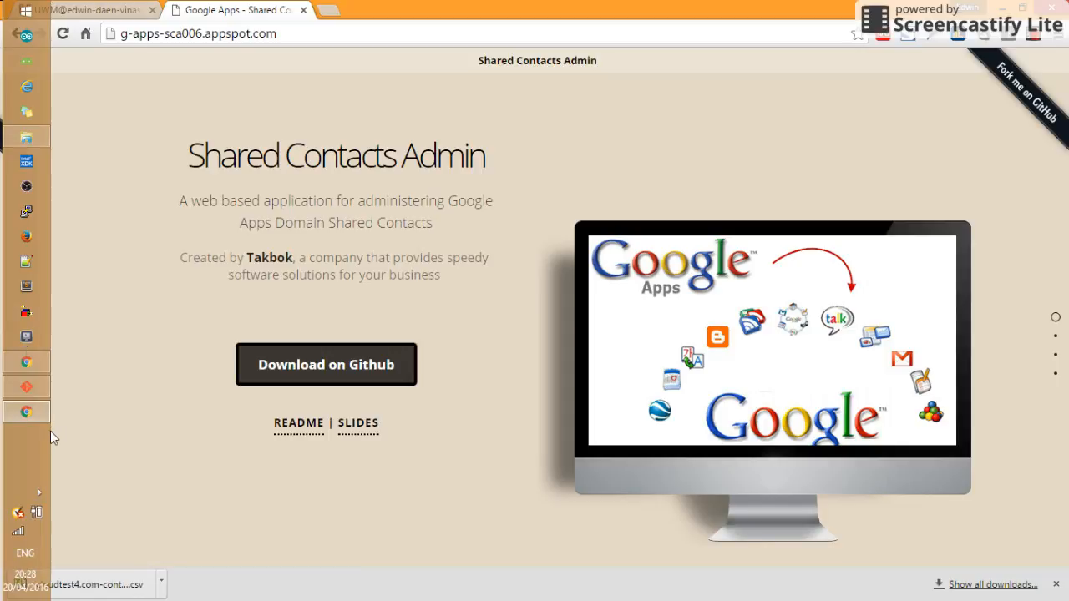
mouse_move(34, 418)
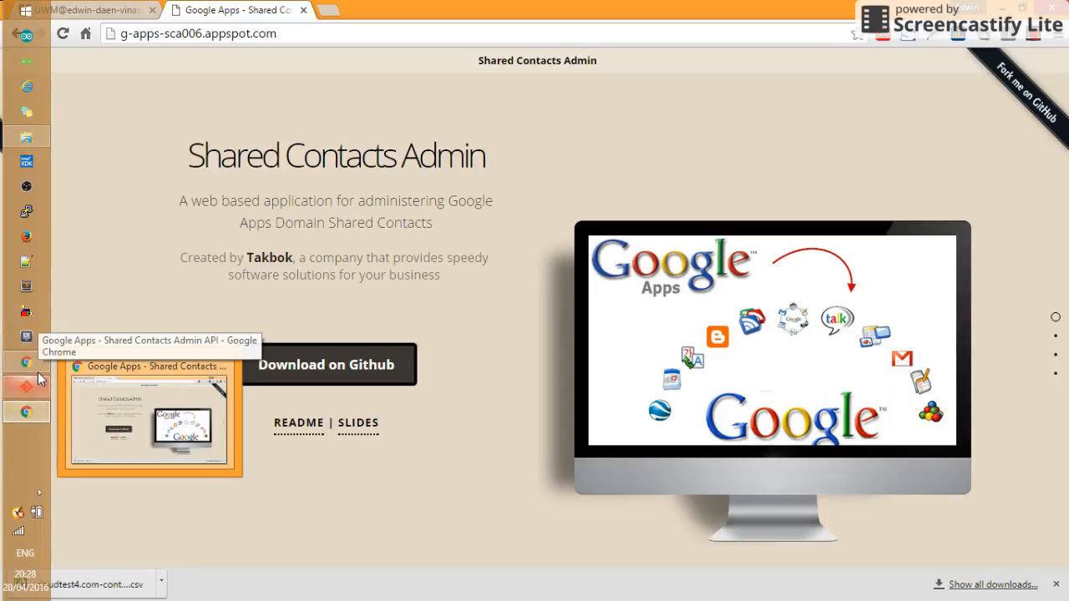
mouse_move(36, 360)
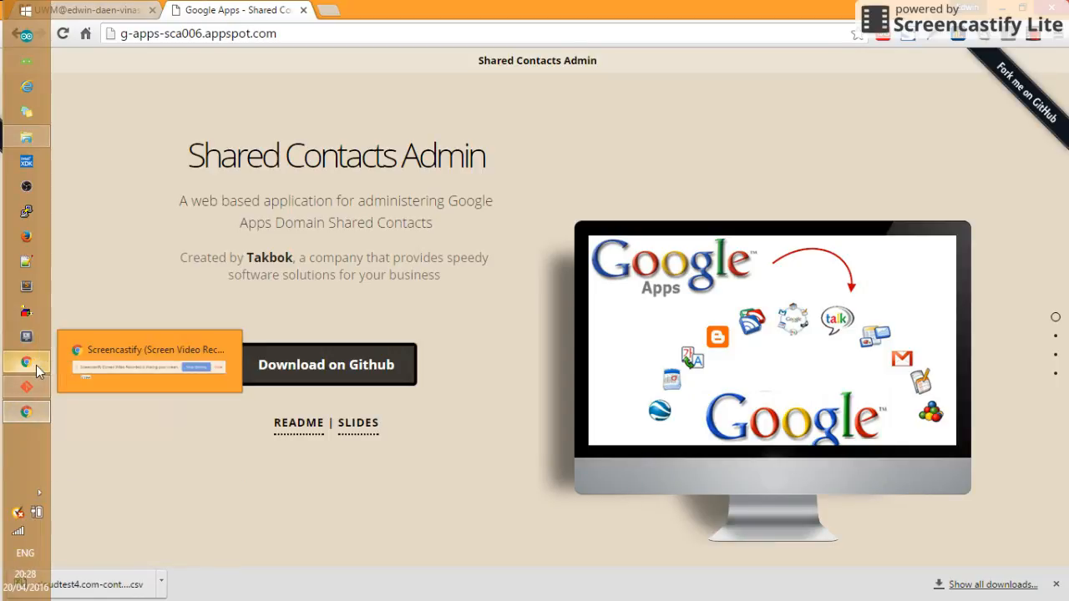
left_click(25, 411)
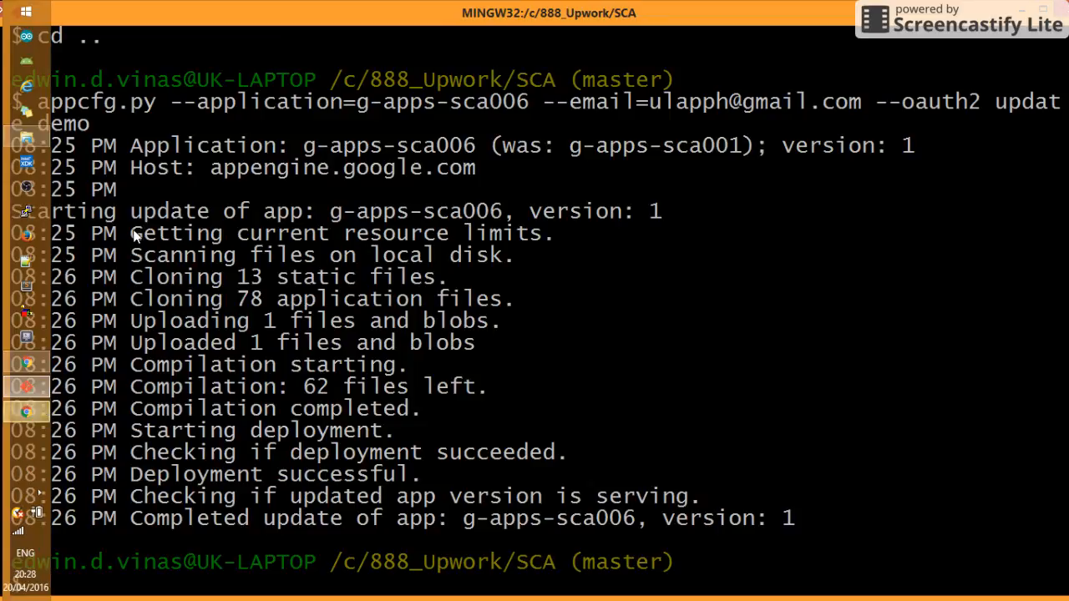
left_click(21, 411)
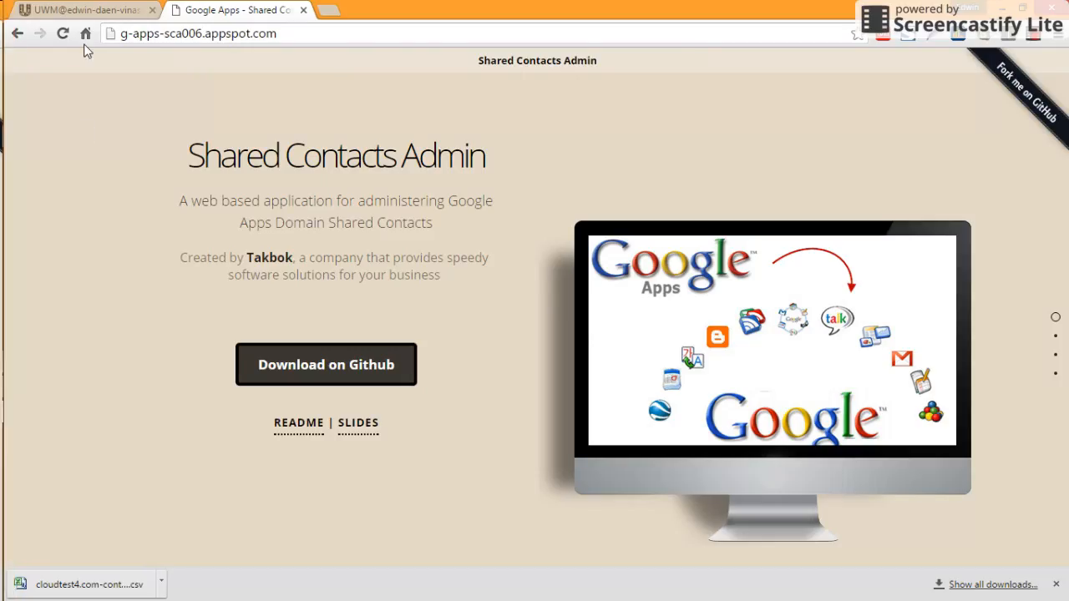
- Open Google Contacts in a new browser tab and switch to the cloudtest4.com admin account
left_click(328, 10)
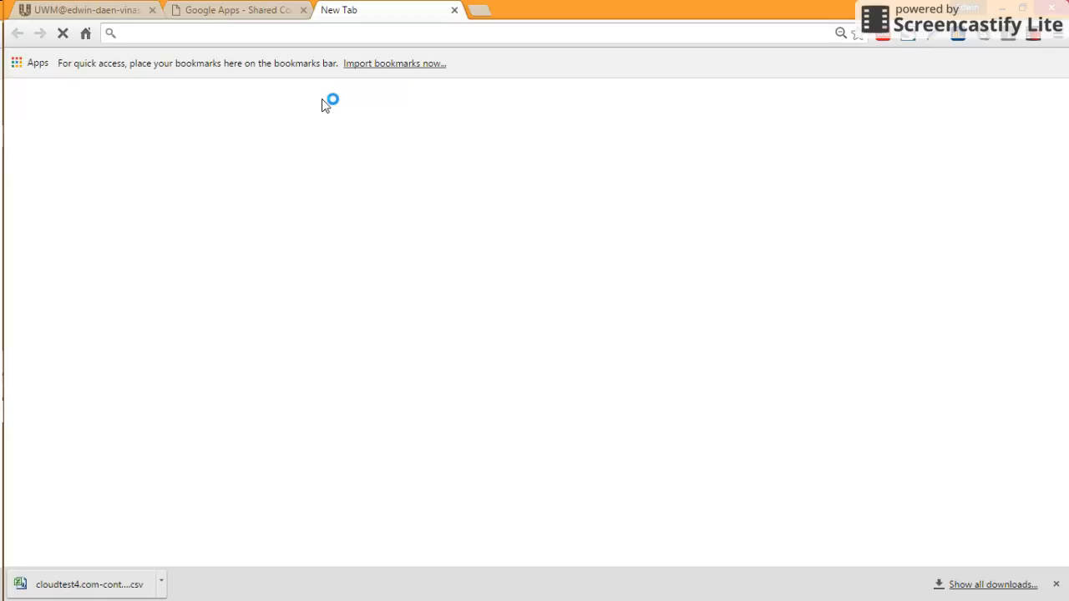
type("contact")
key("Return")
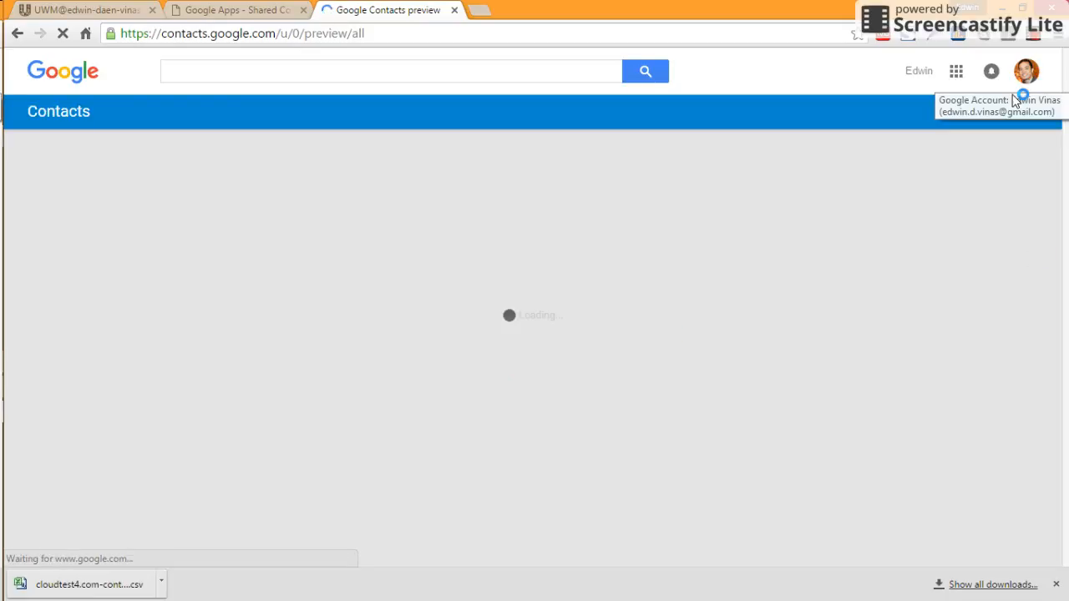
left_click(1027, 72)
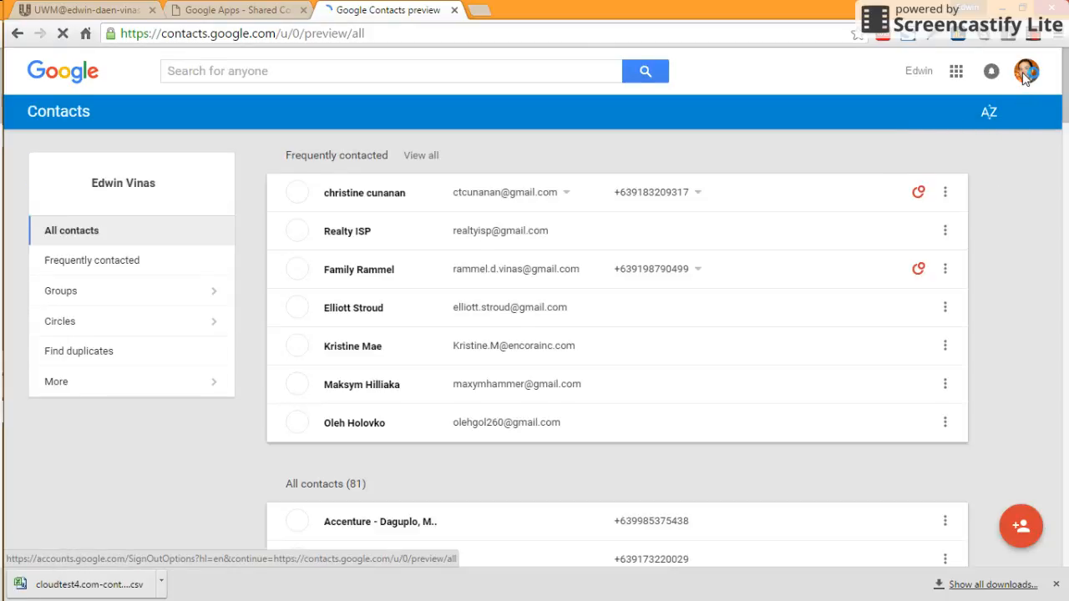
left_click(1026, 72)
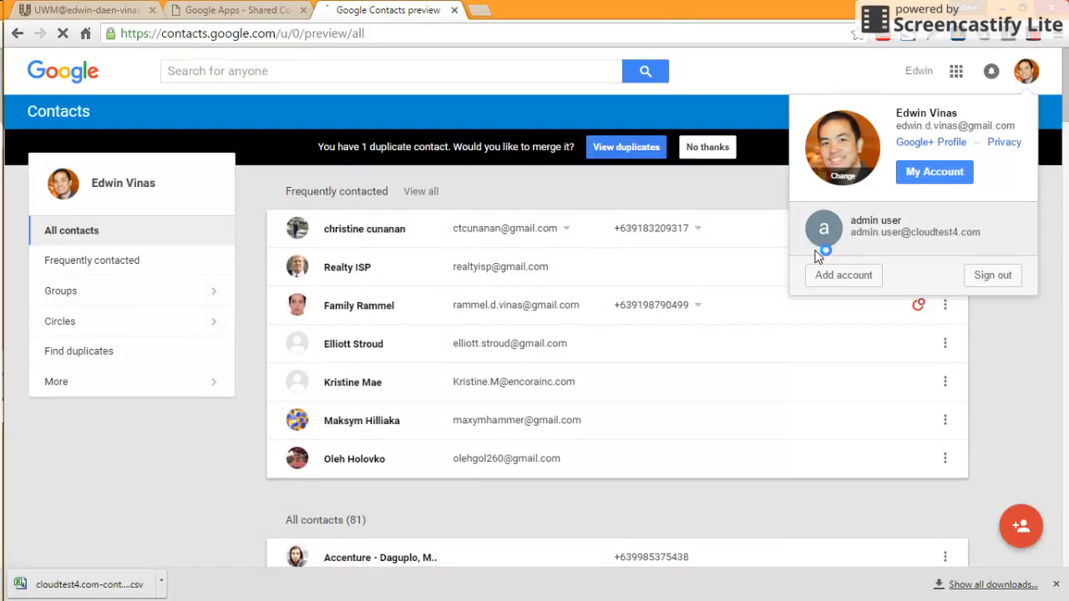
left_click(820, 244)
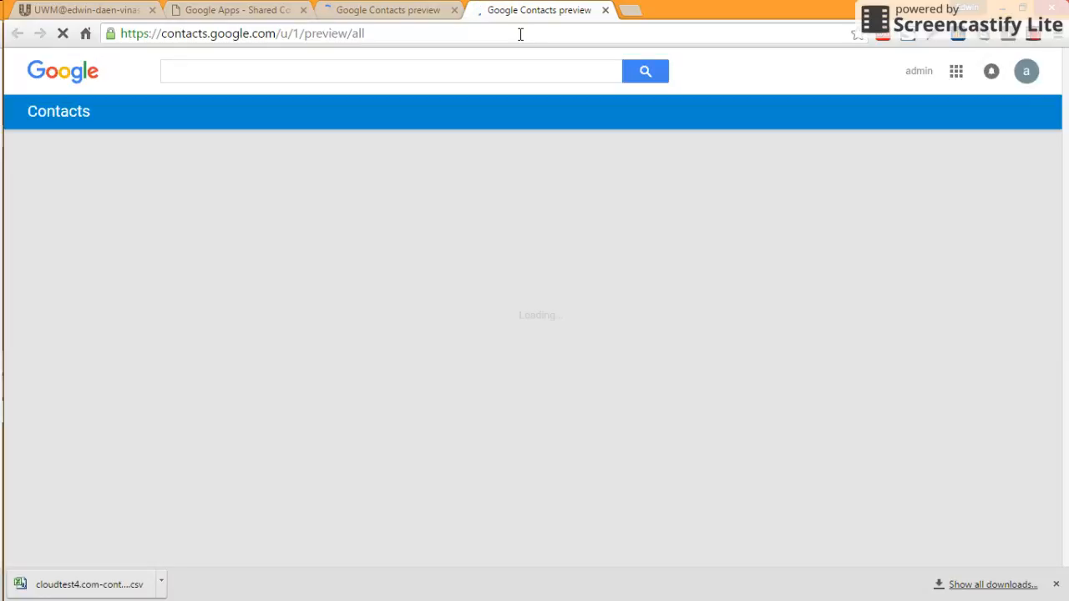
- Dismiss the downloads bar and look through the cloudtest4.com Directory for the imported contacts
left_click(1053, 585)
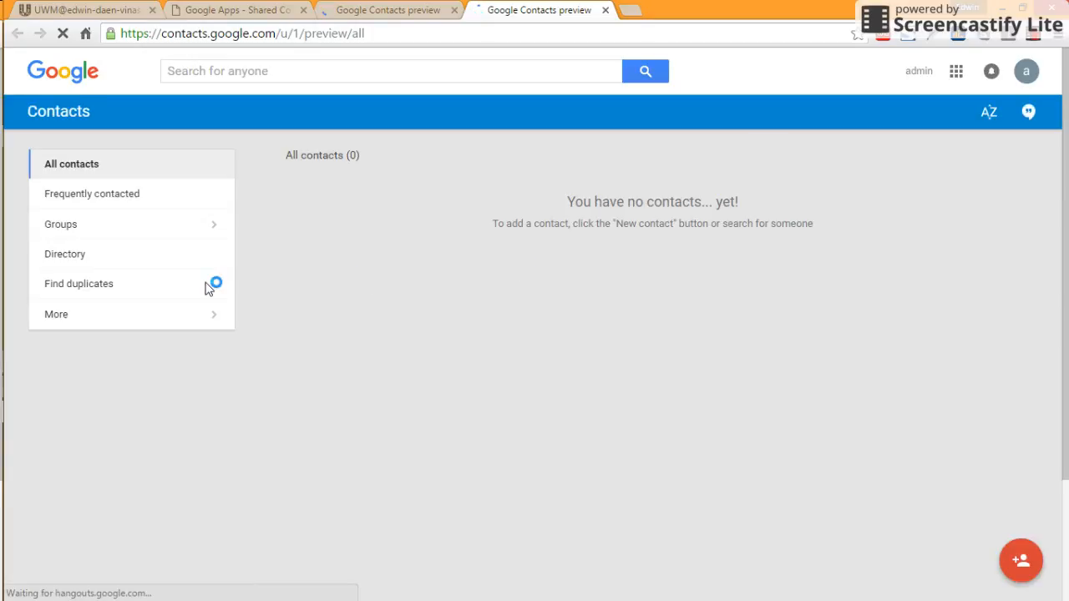
left_click(73, 263)
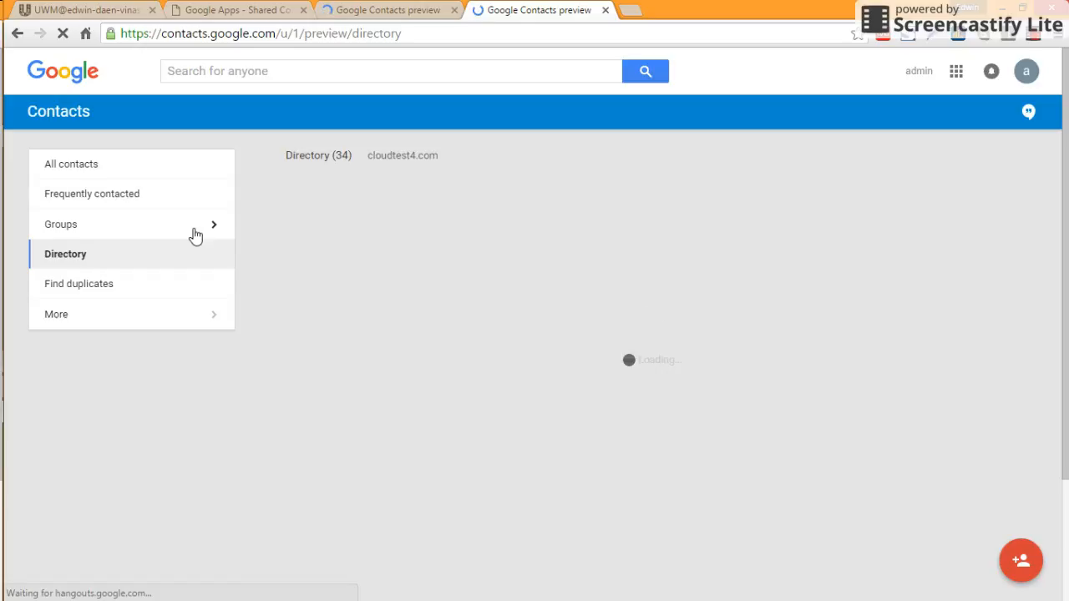
scroll(499, 361, "down", 3)
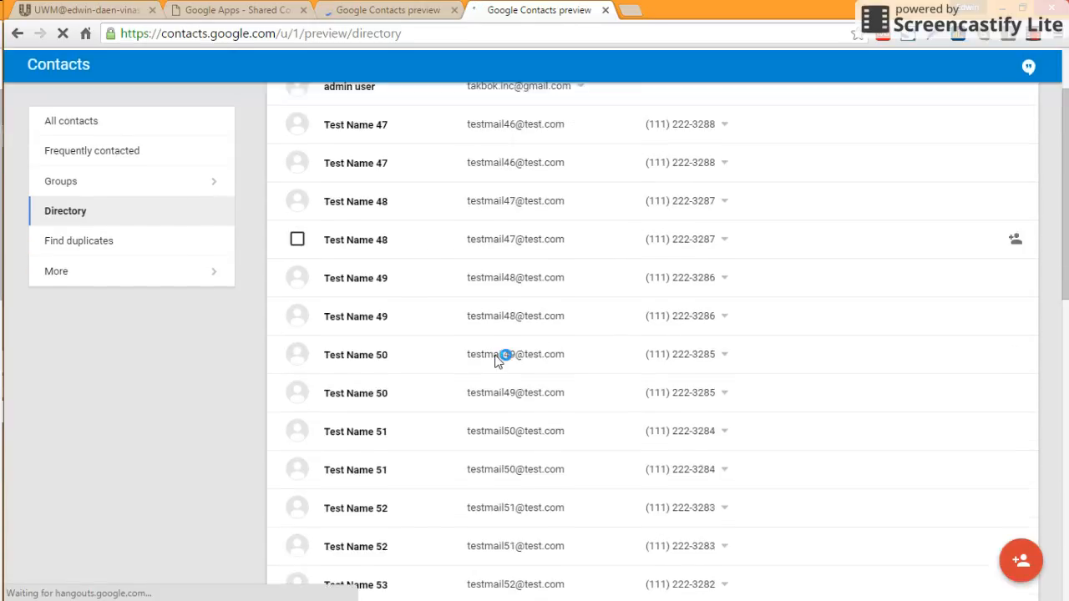
scroll(498, 361, "up", 3)
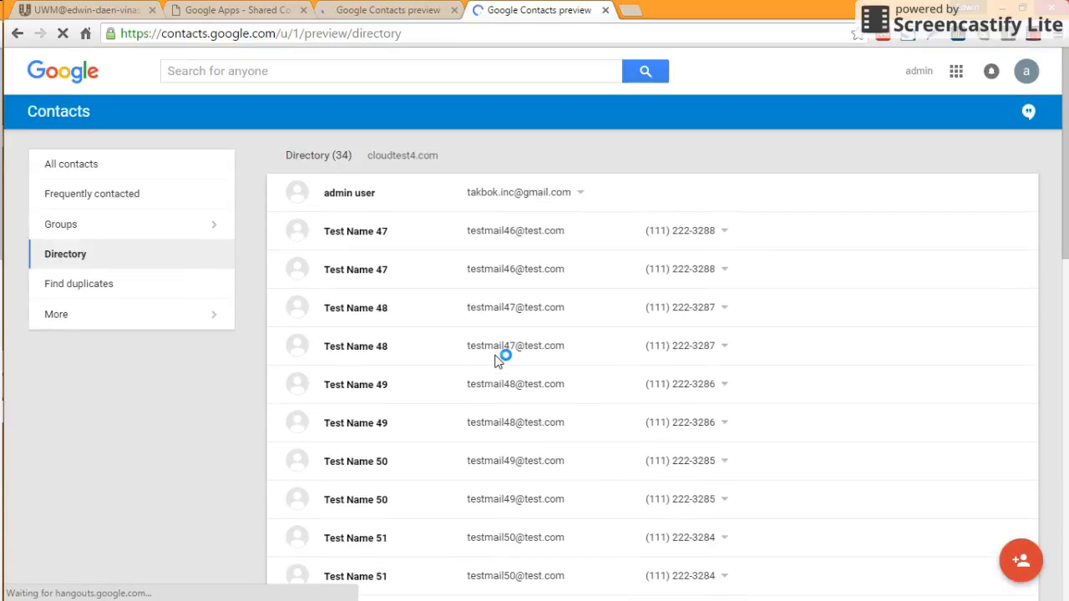
left_click(251, 12)
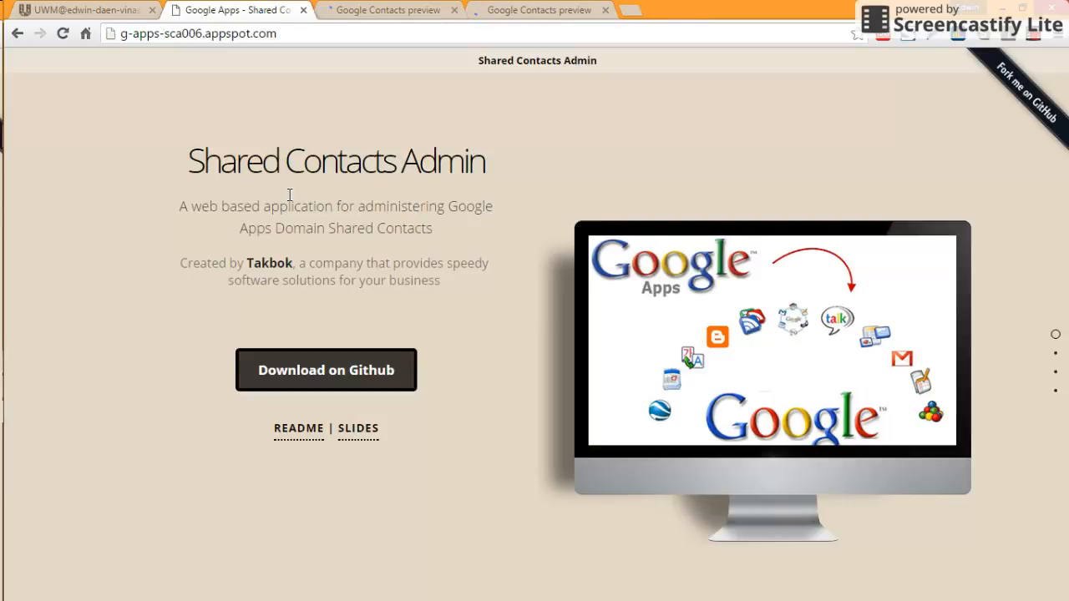
left_click(1057, 373)
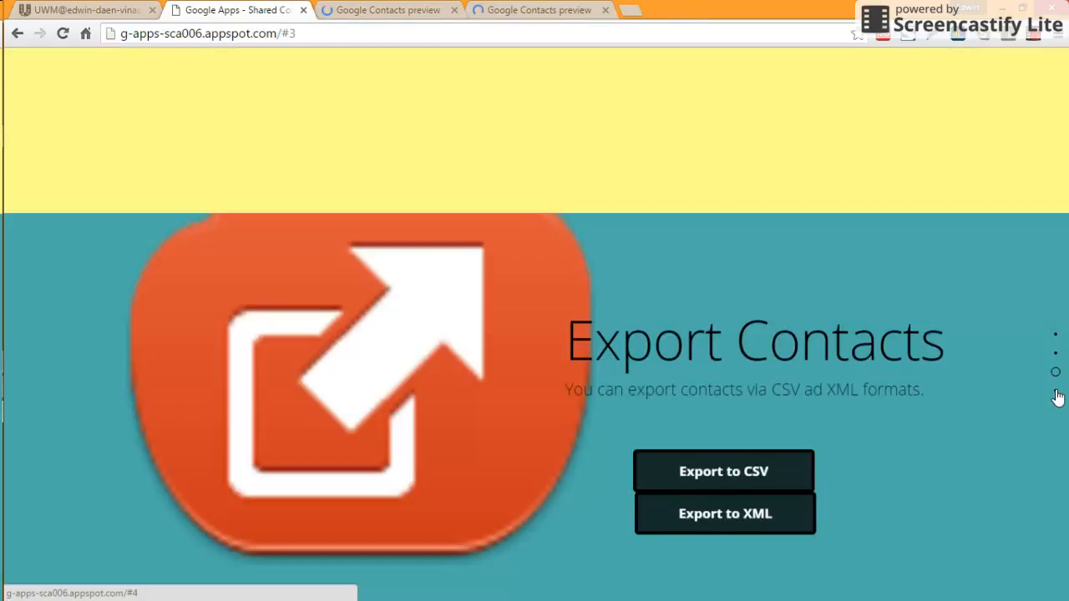
left_click(1056, 390)
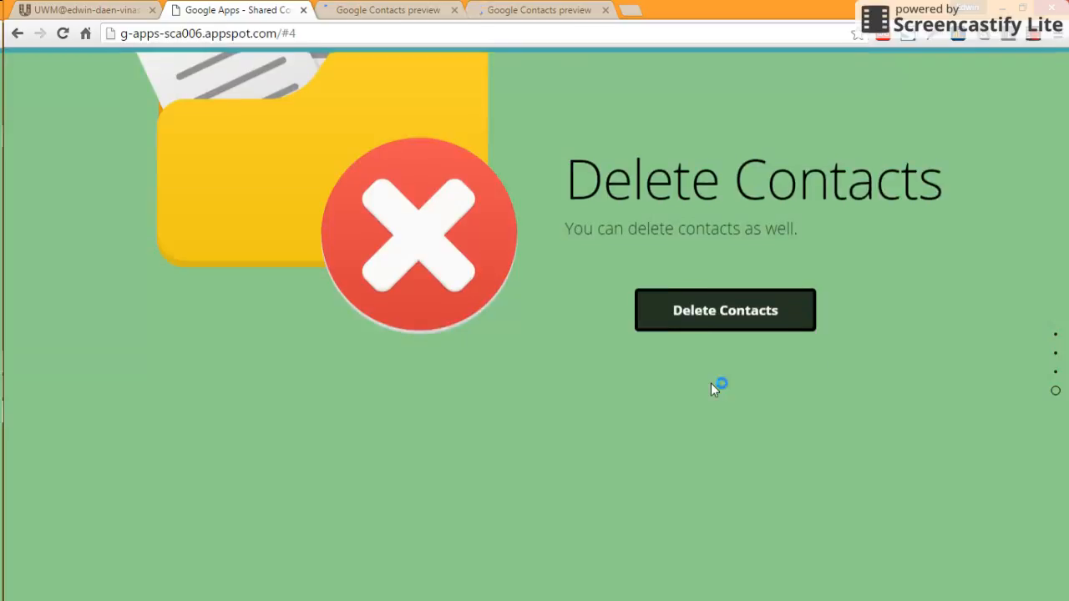
left_click(699, 319)
left_click(481, 126)
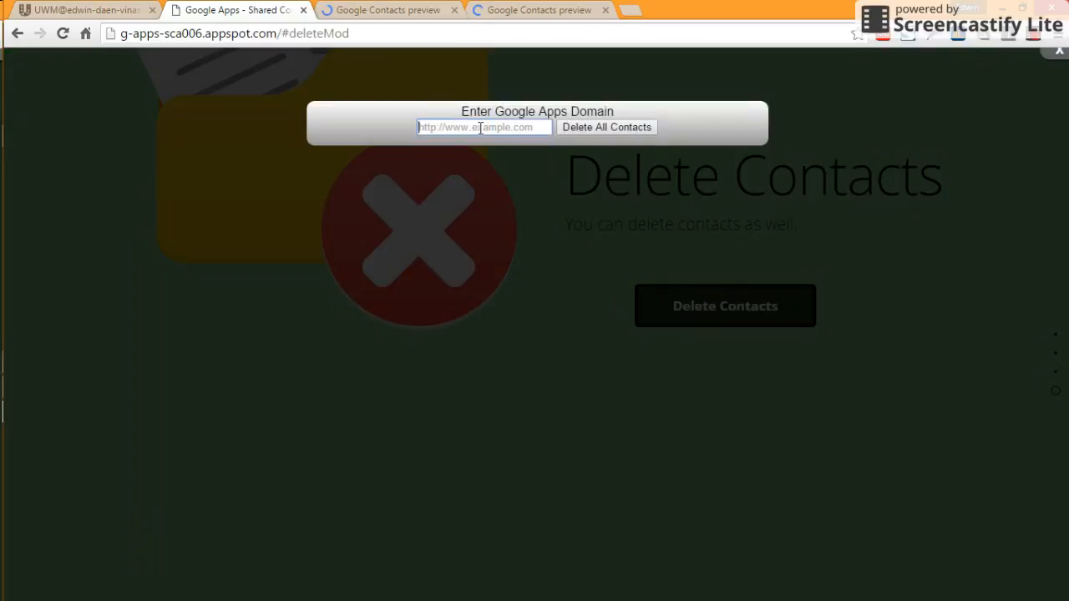
type("ht")
left_click(471, 147)
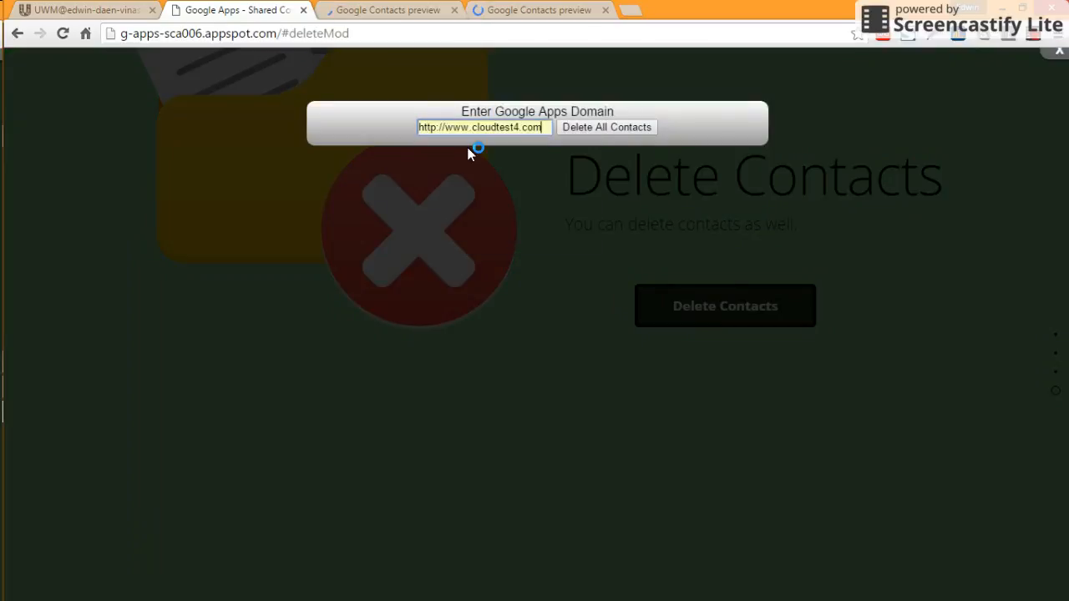
left_click(606, 132)
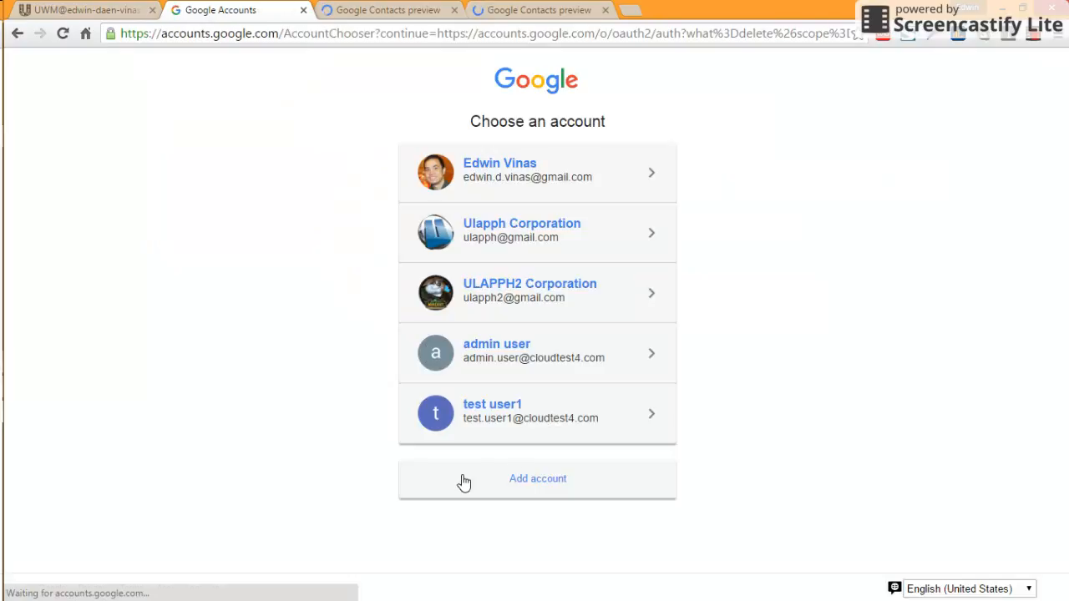
left_click(491, 374)
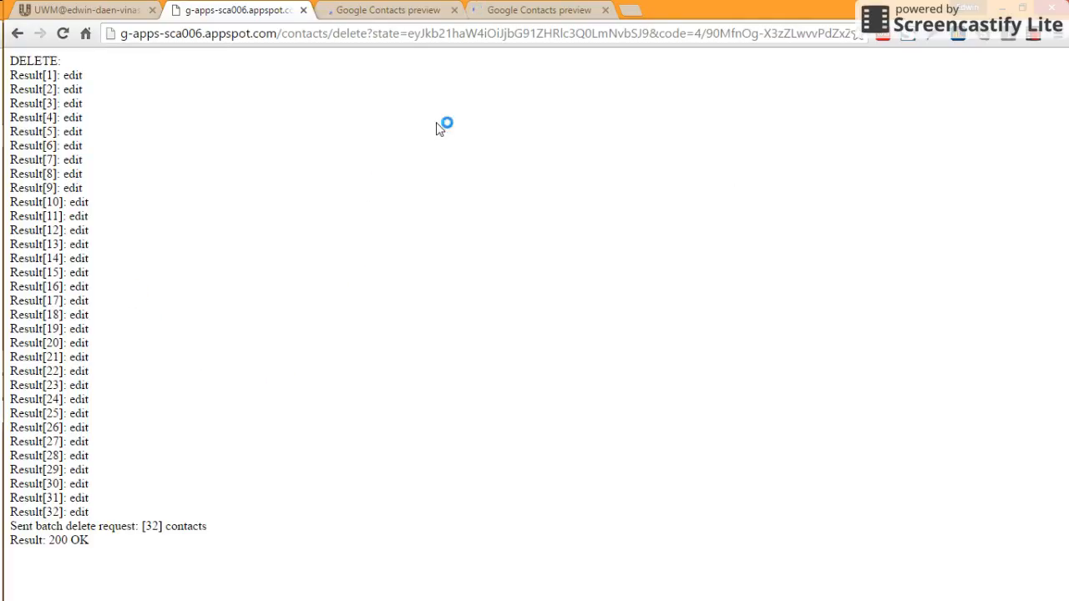
- Return to the admin account's Google Contacts Directory and reload it to check the deletion
left_click(505, 12)
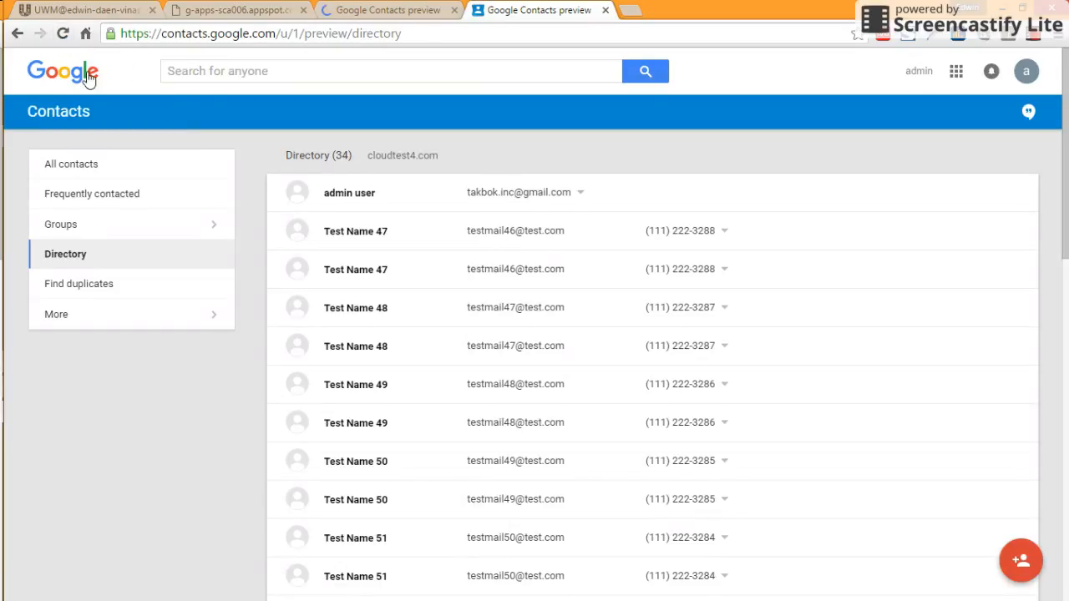
left_click(64, 35)
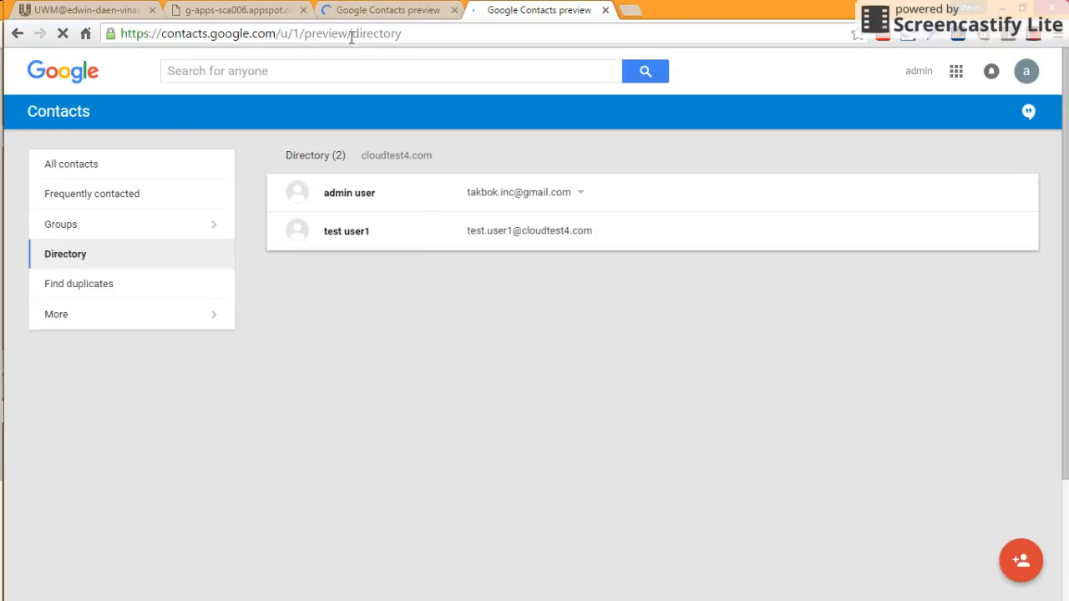
- Go back to g-apps-sca006.appspot.com in the delete results tab and open the app's GitHub repository from its home page
left_click(234, 17)
left_click(326, 37)
left_click(329, 35)
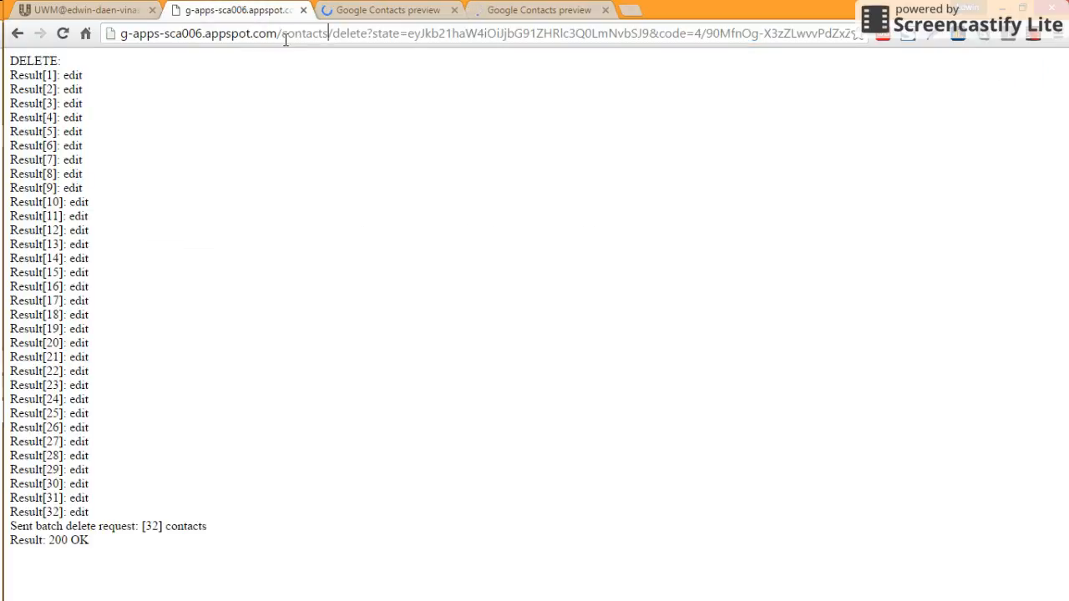
key("ctrl+a")
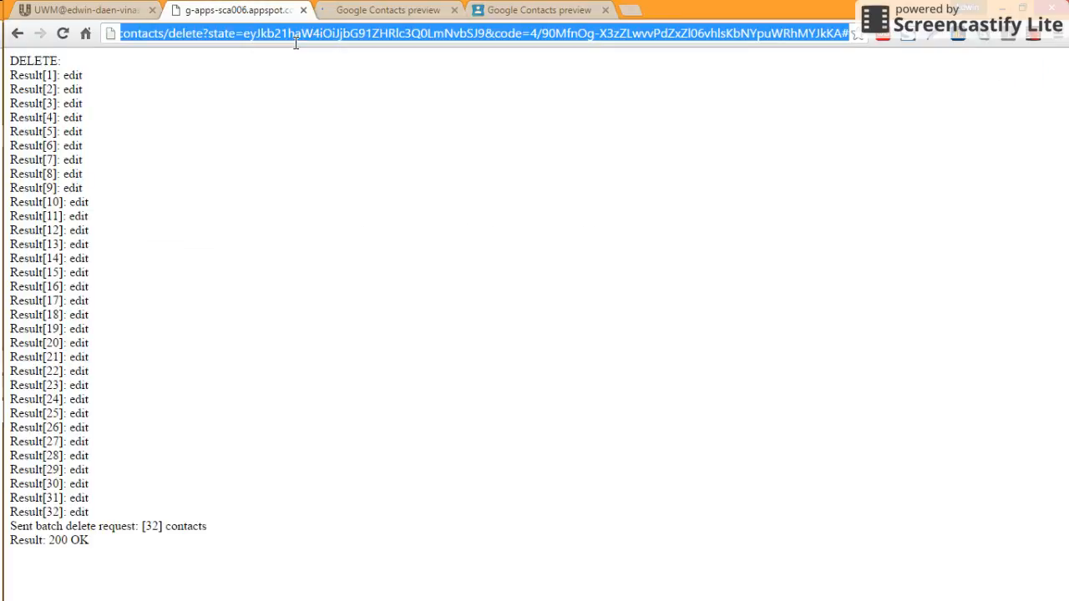
type("g-apps-sca006.appspot.com")
key("Return")
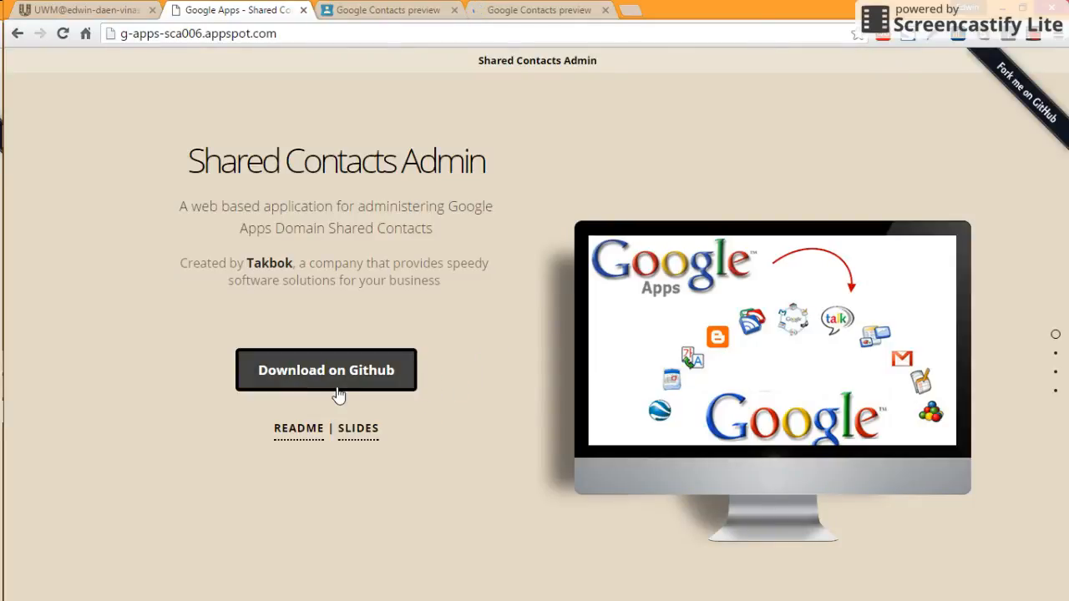
left_click(361, 379)
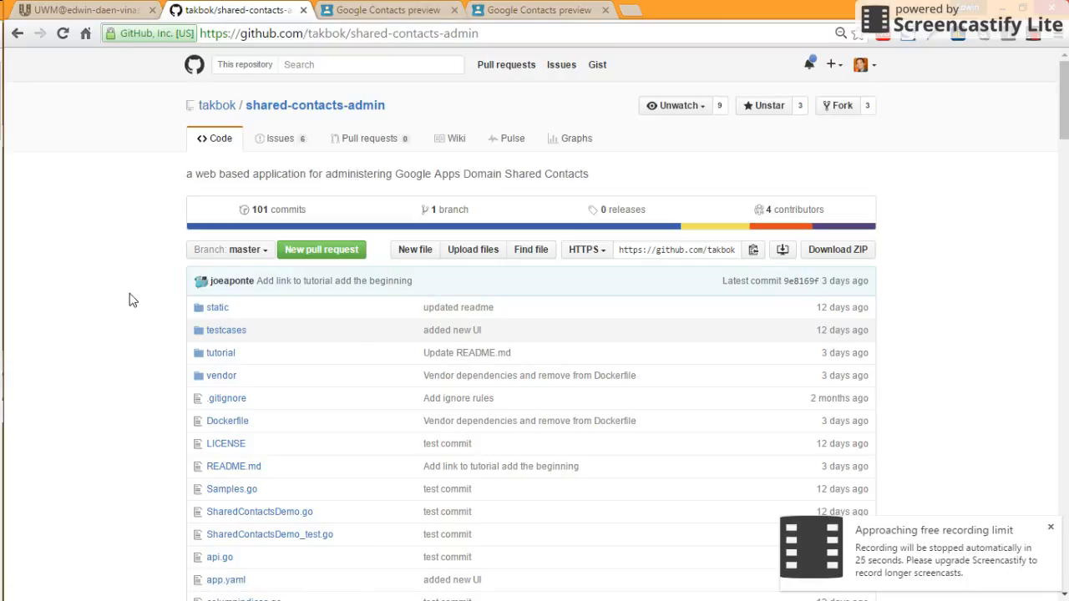
left_click(1050, 529)
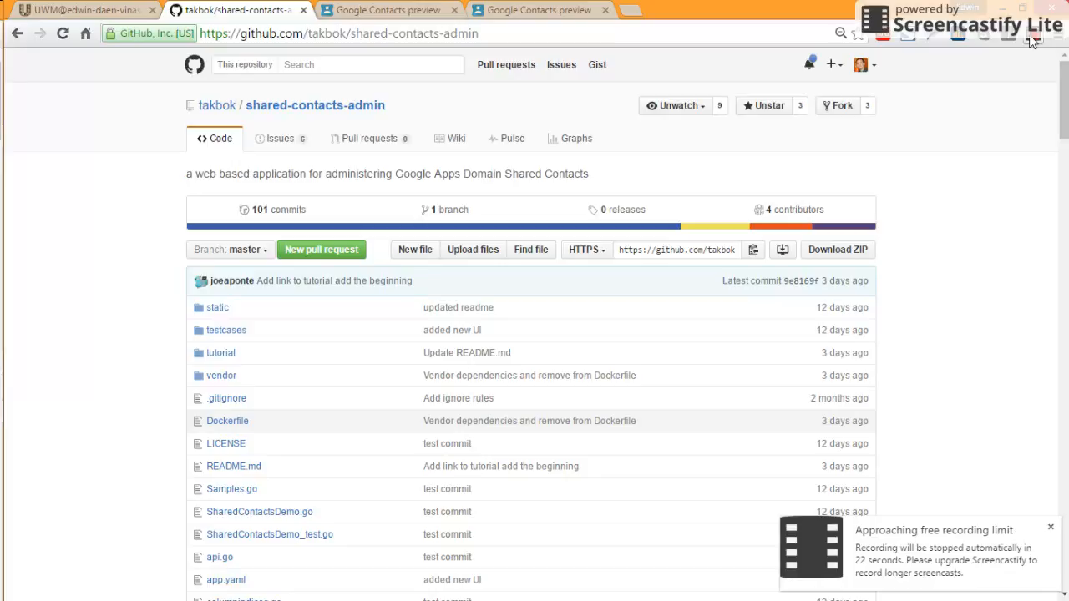